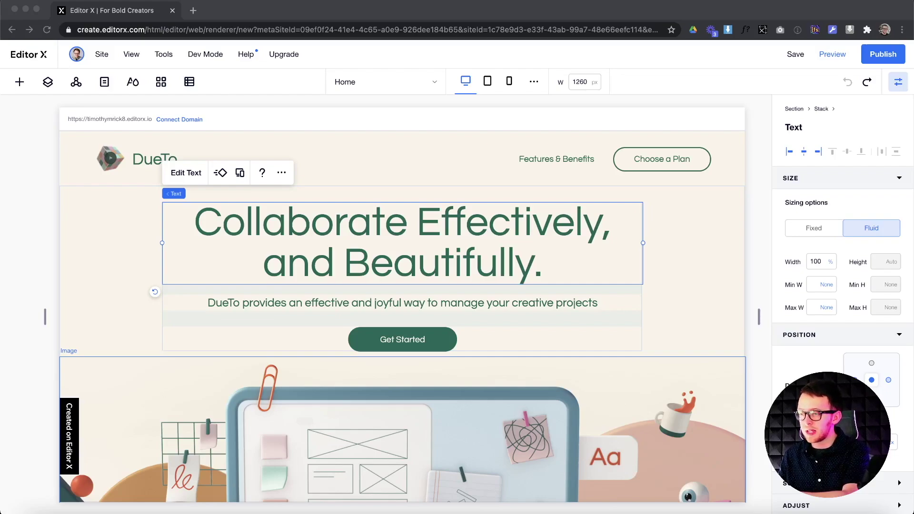
# - Leave heading text editing, narrow the canvas to 859 px tablet width, then restore it to 1266 px
pyautogui.click(186, 173)
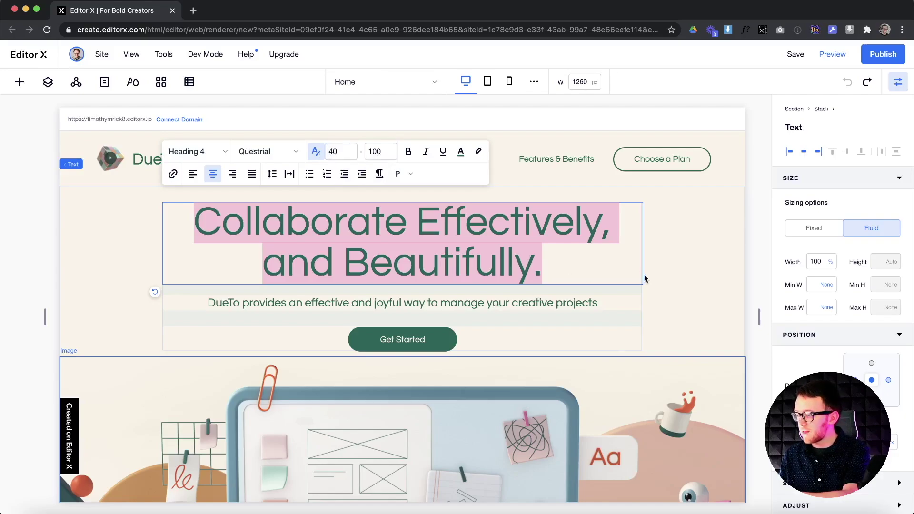
pyautogui.click(736, 321)
pyautogui.moveTo(759, 315)
pyautogui.mouseDown()
pyautogui.moveTo(653, 310)
pyautogui.moveTo(755, 316)
pyautogui.mouseUp()
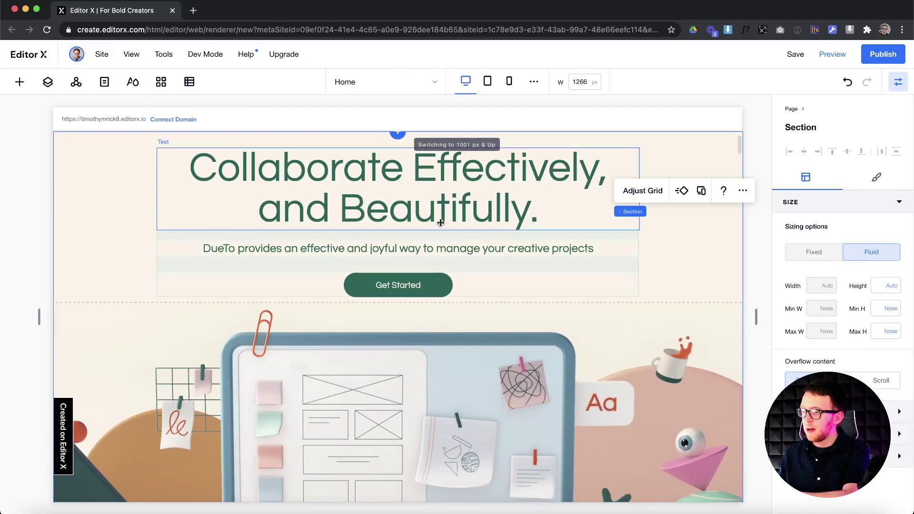
pyautogui.scroll(2, 441, 222)
# - Add a new breakpoint at 1266 px in the breakpoint settings, then switch to the mobile layout
pyautogui.scroll(1, 441, 223)
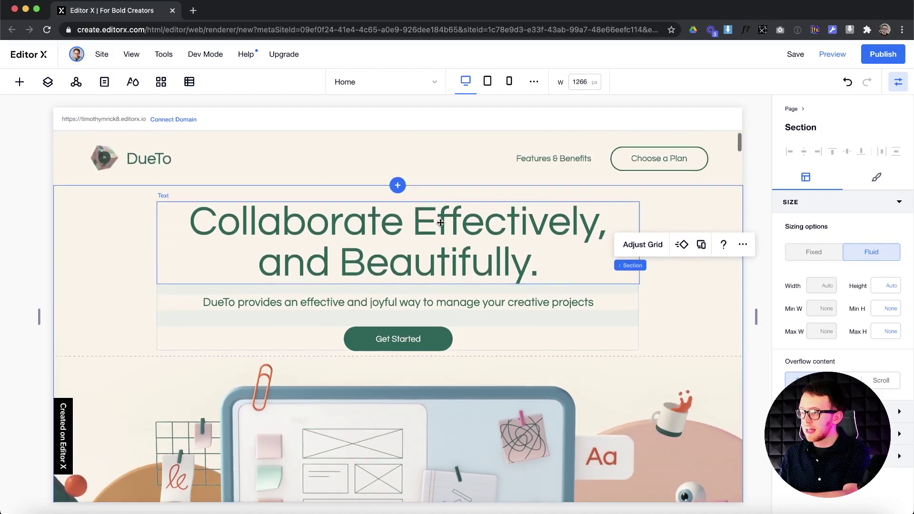
pyautogui.click(532, 84)
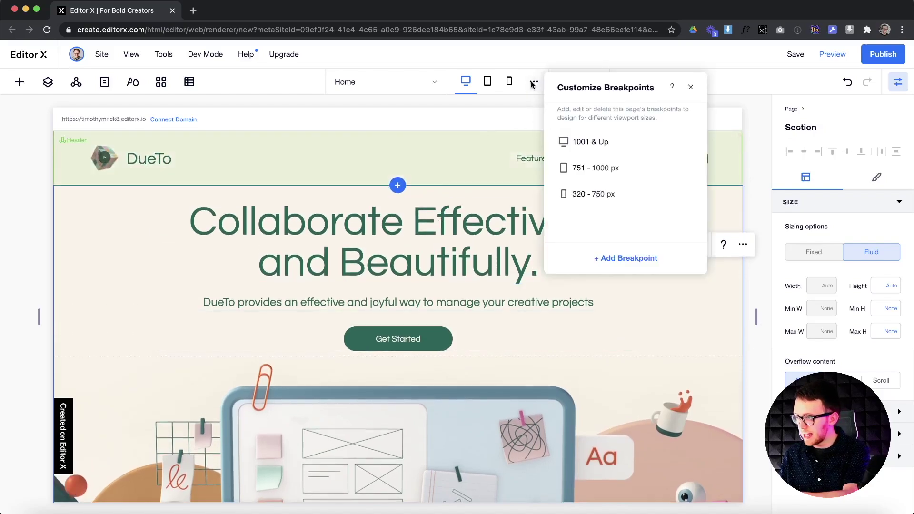
pyautogui.click(615, 260)
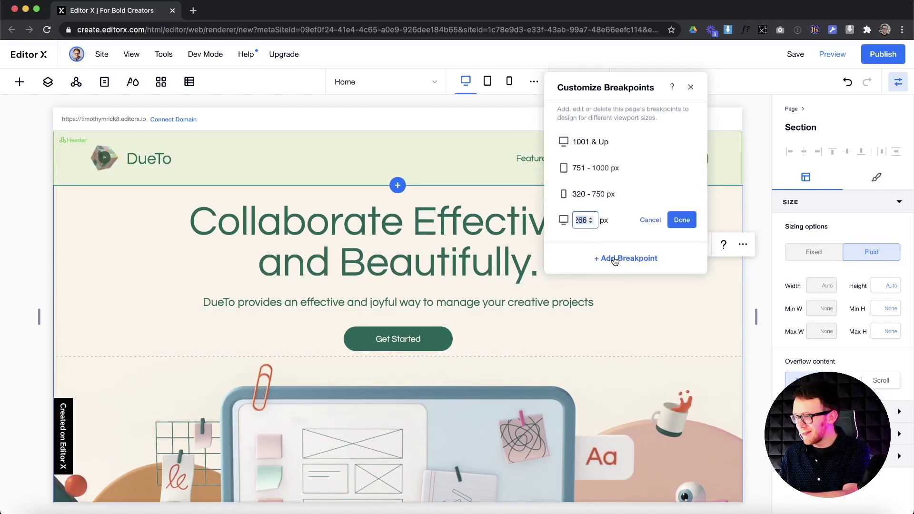
pyautogui.click(682, 220)
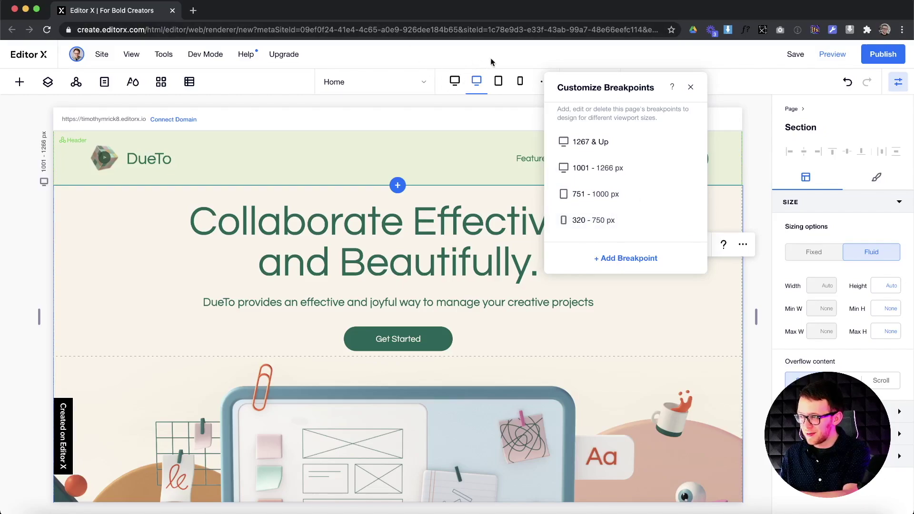
pyautogui.click(690, 87)
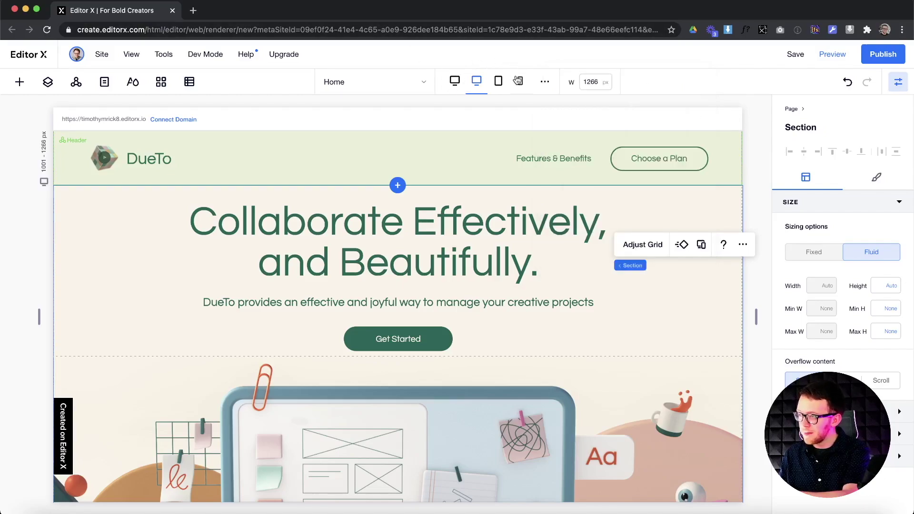
pyautogui.click(520, 81)
# - On mobile, set the Get Started button's fill and border colours to brown, then return to desktop
pyautogui.click(456, 280)
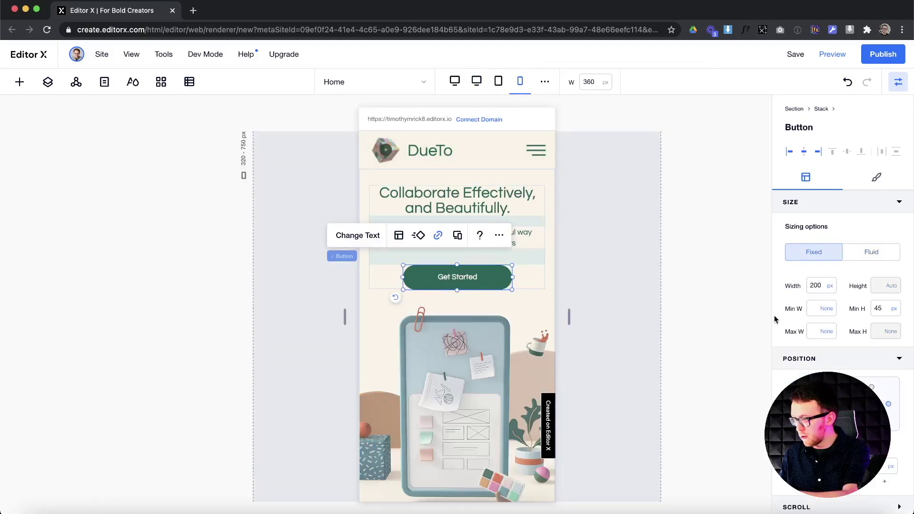
pyautogui.click(874, 178)
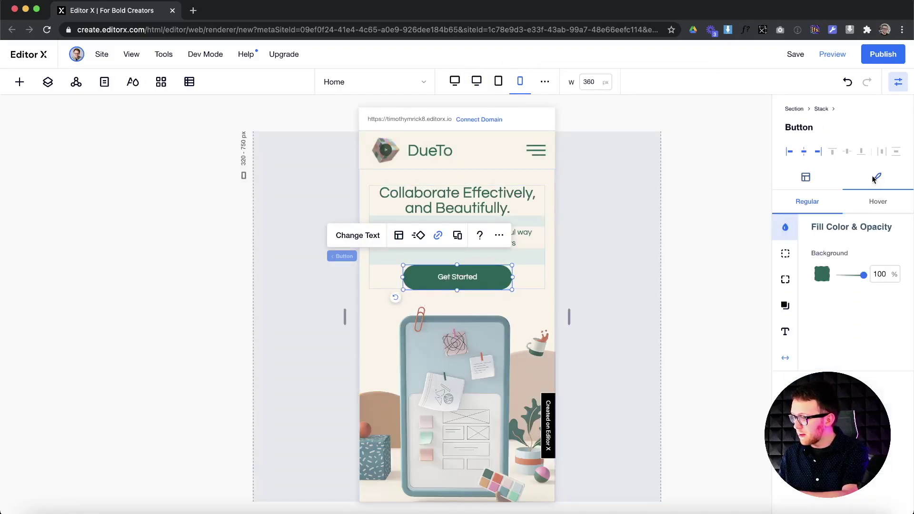
pyautogui.click(813, 270)
pyautogui.click(856, 342)
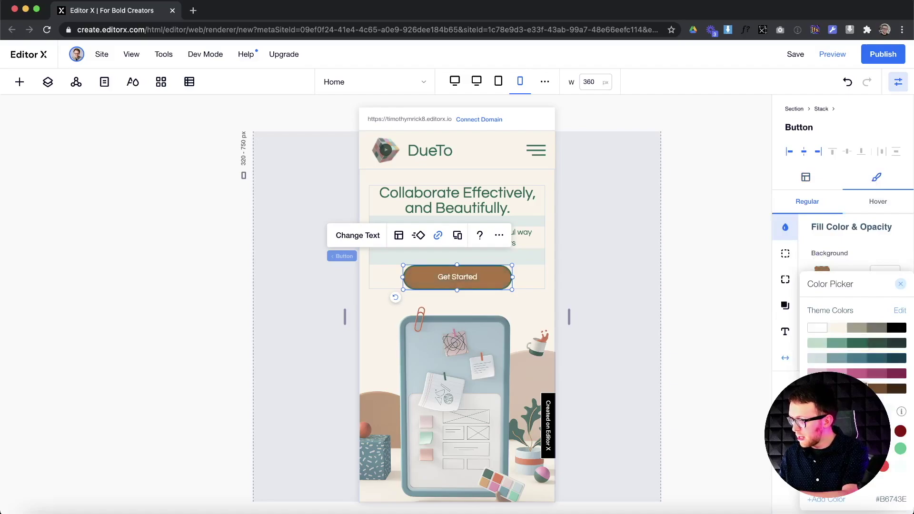
pyautogui.click(836, 261)
pyautogui.click(784, 254)
pyautogui.click(822, 274)
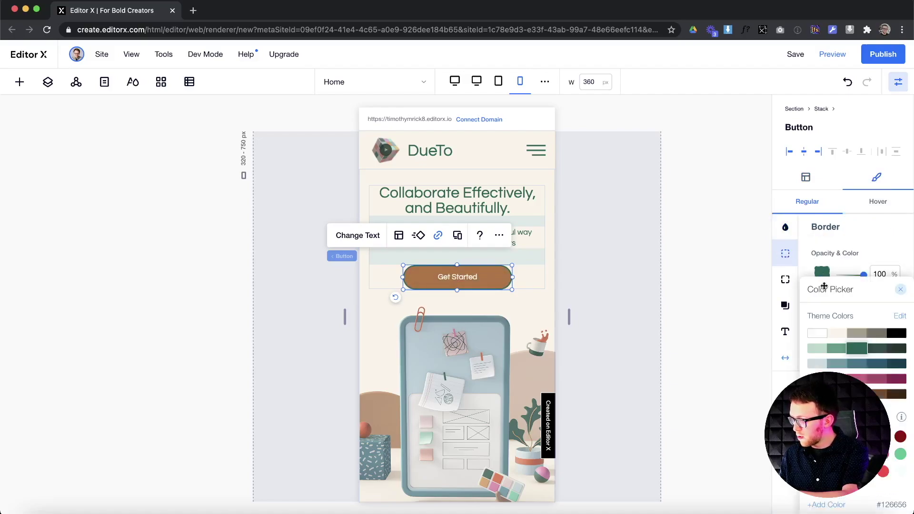
pyautogui.click(856, 350)
pyautogui.click(817, 195)
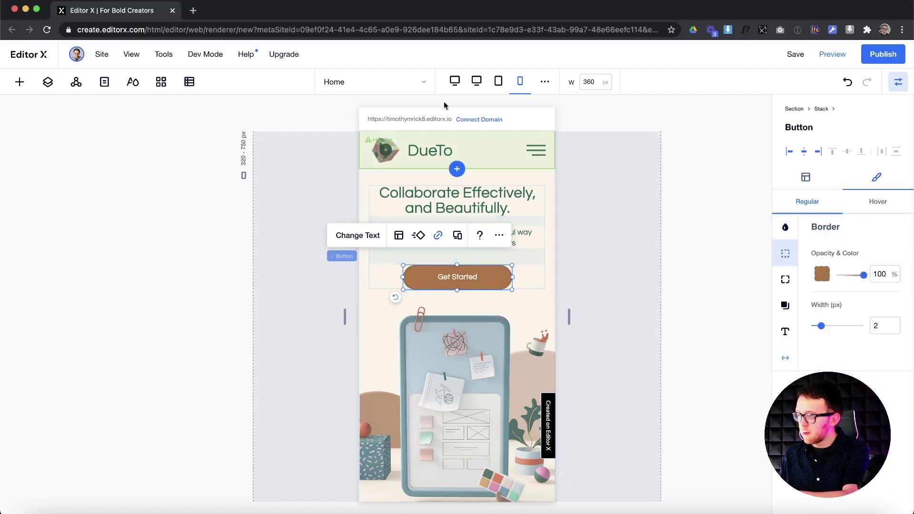
pyautogui.click(454, 82)
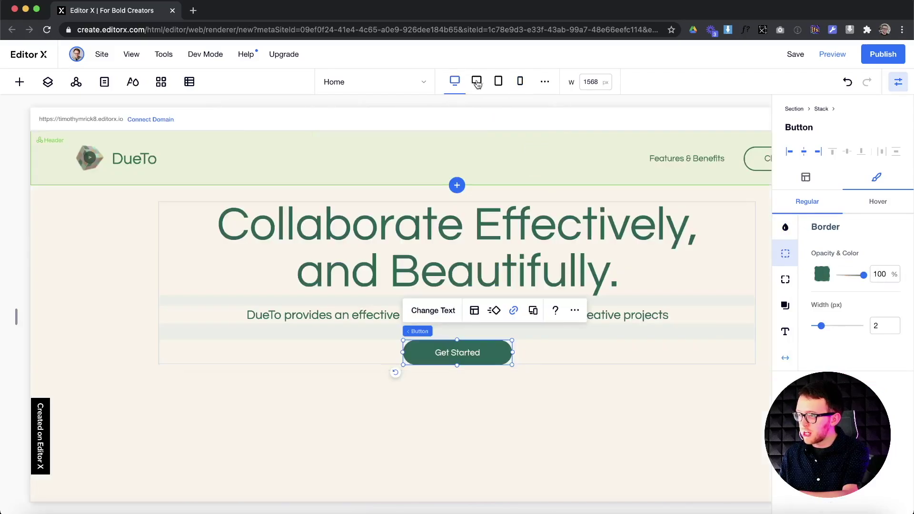
# - Copy the 320–750 px breakpoint styling onto the desktop Get Started button so it turns brown
pyautogui.rightClick(489, 353)
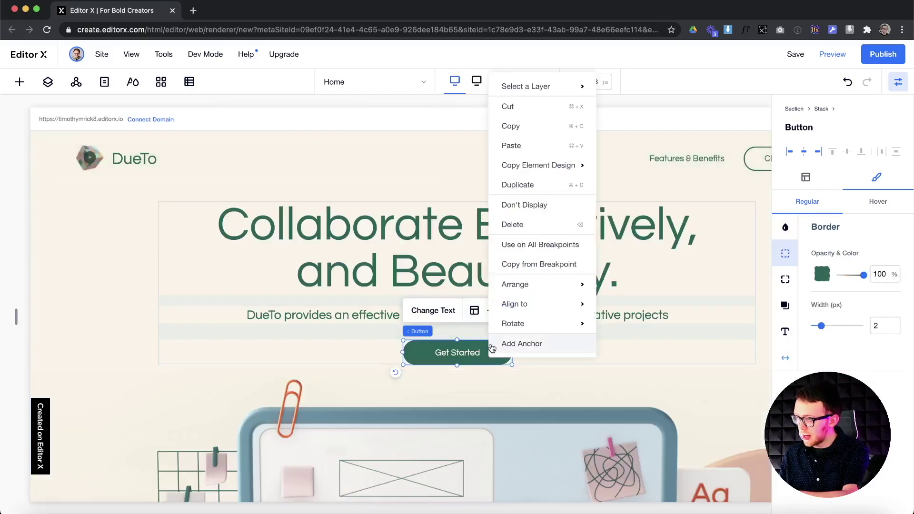
pyautogui.click(551, 268)
pyautogui.scroll(-3, 598, 414)
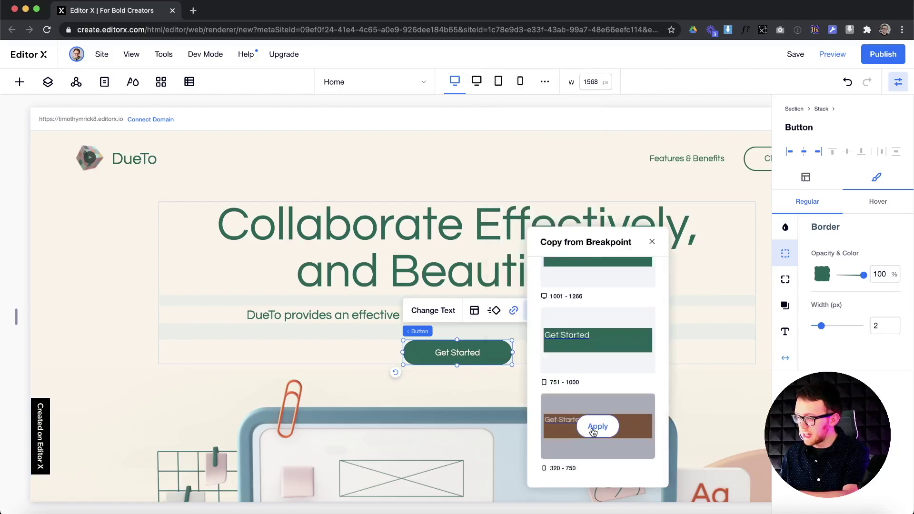
pyautogui.click(595, 427)
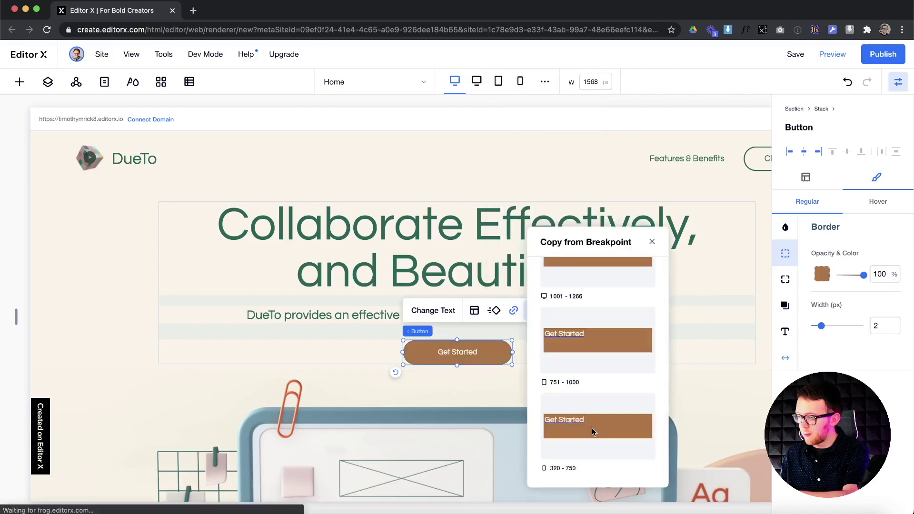
pyautogui.click(652, 242)
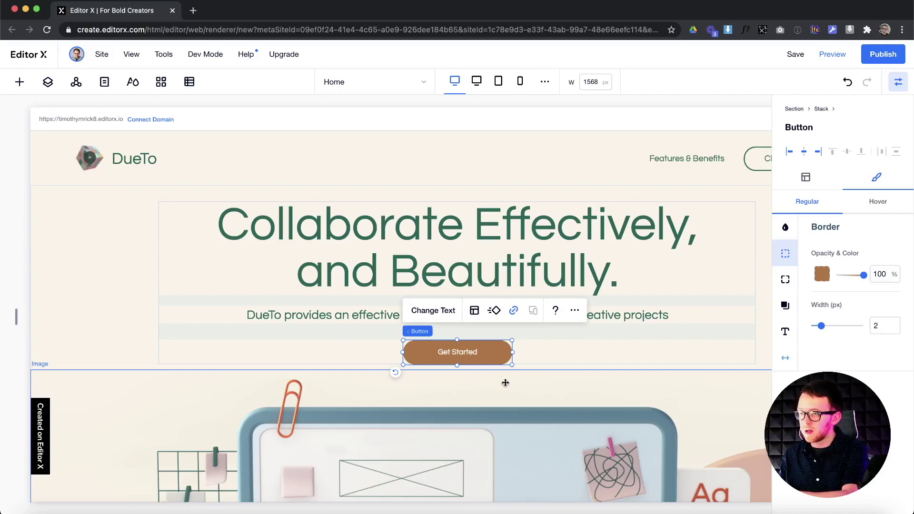
pyautogui.click(127, 285)
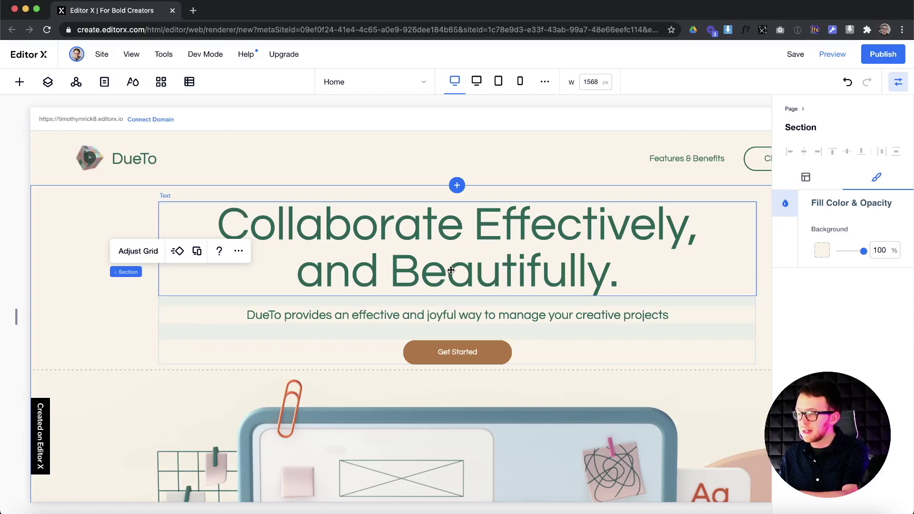
pyautogui.click(591, 254)
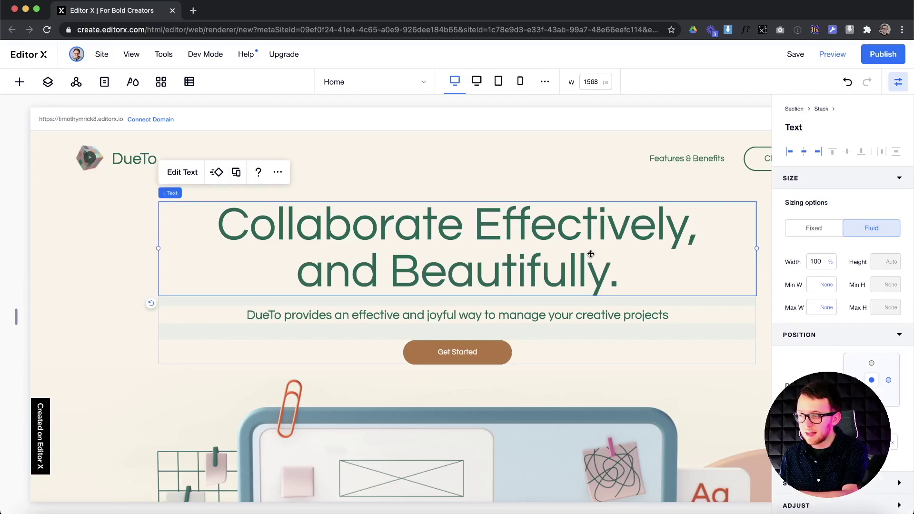
pyautogui.hscroll(2, 591, 254)
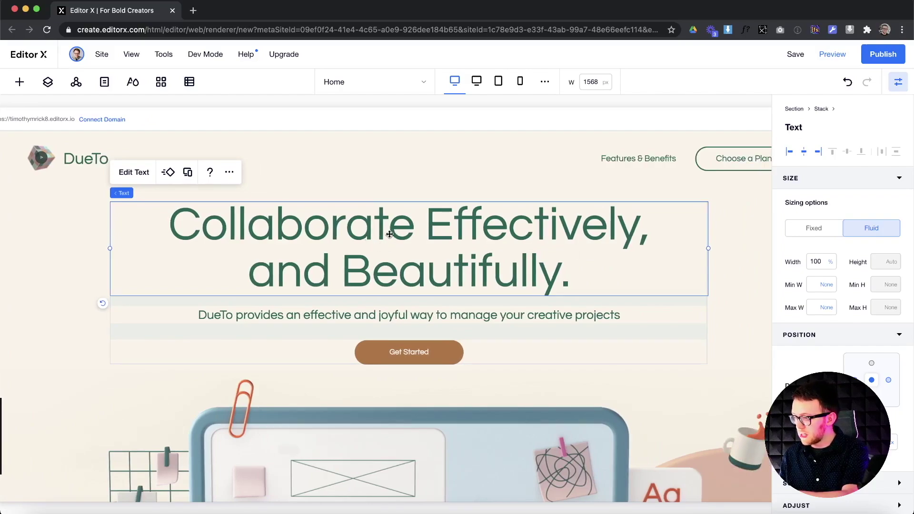
pyautogui.moveTo(402, 239); pyautogui.dragTo(466, 216)
pyautogui.moveTo(353, 226); pyautogui.dragTo(310, 212)
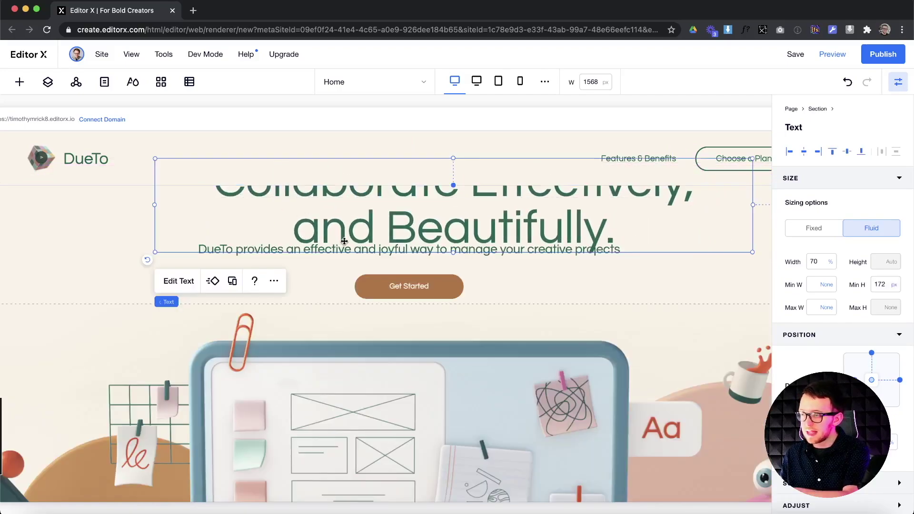
pyautogui.press('super+z')
pyautogui.moveTo(306, 258); pyautogui.dragTo(265, 259)
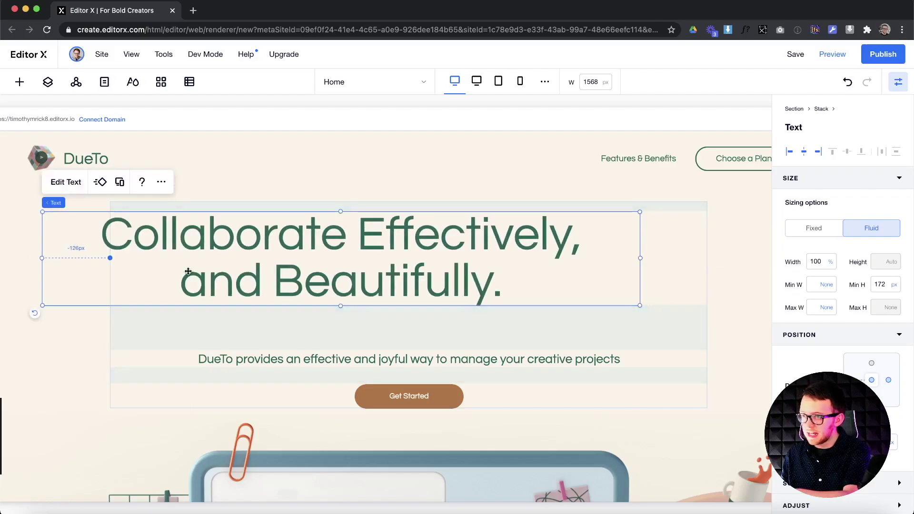
pyautogui.click(374, 333)
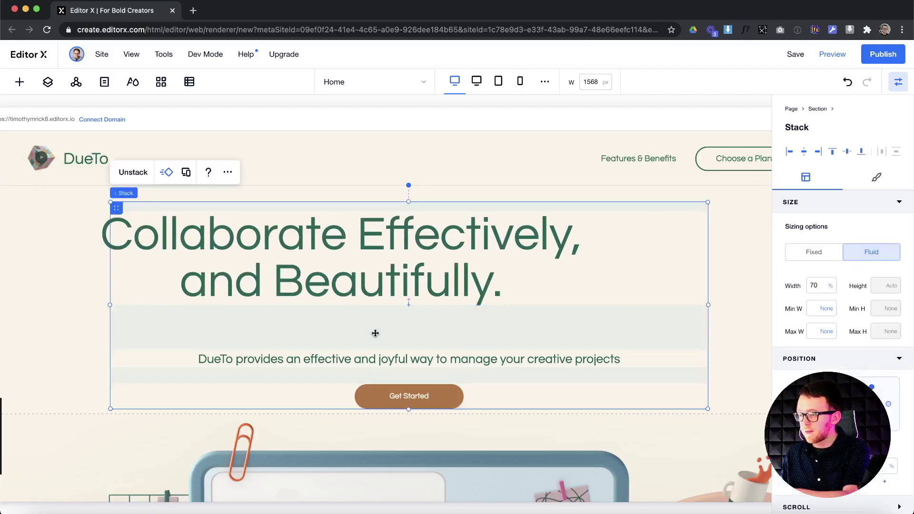
pyautogui.click(465, 258)
pyautogui.moveTo(465, 259); pyautogui.dragTo(453, 260)
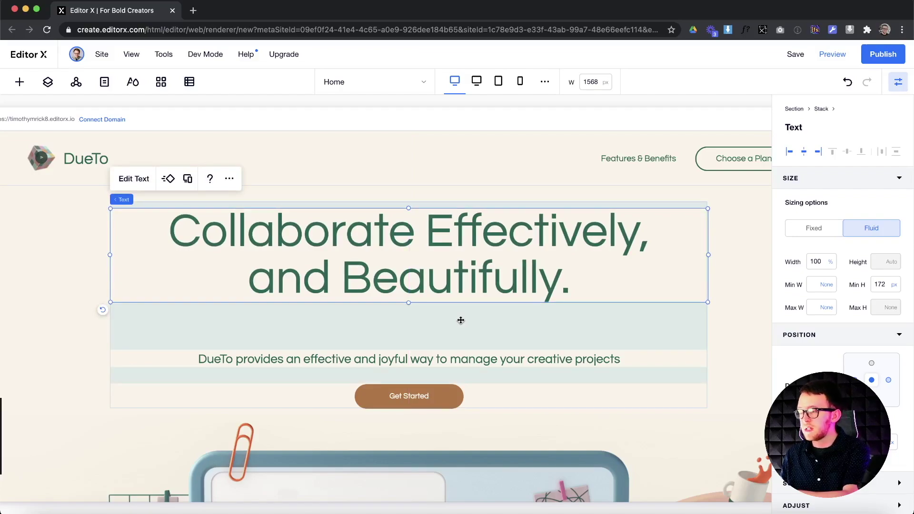
pyautogui.rightClick(427, 274)
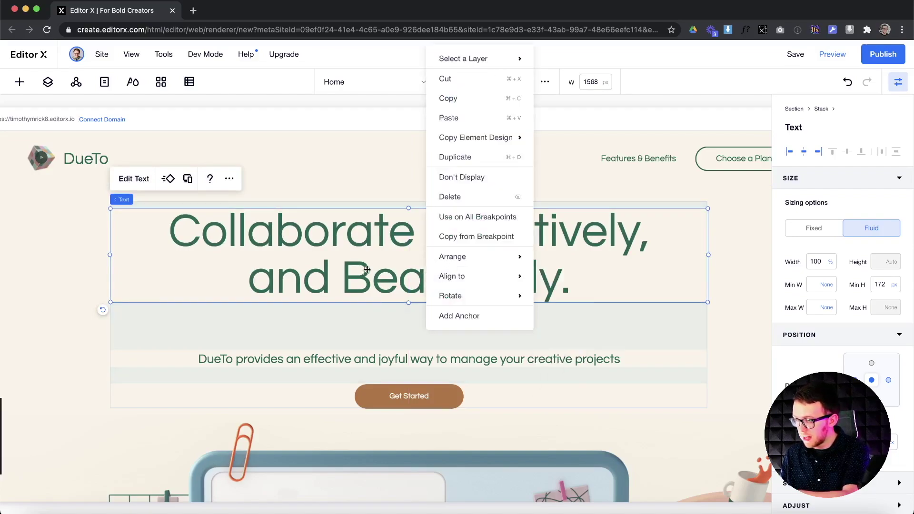
pyautogui.click(306, 280)
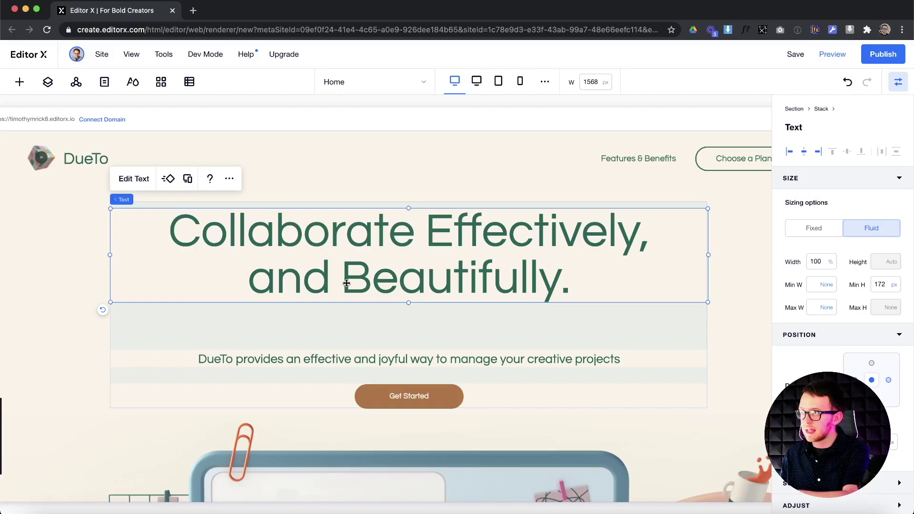
pyautogui.click(87, 279)
pyautogui.scroll(-3, 298, 346)
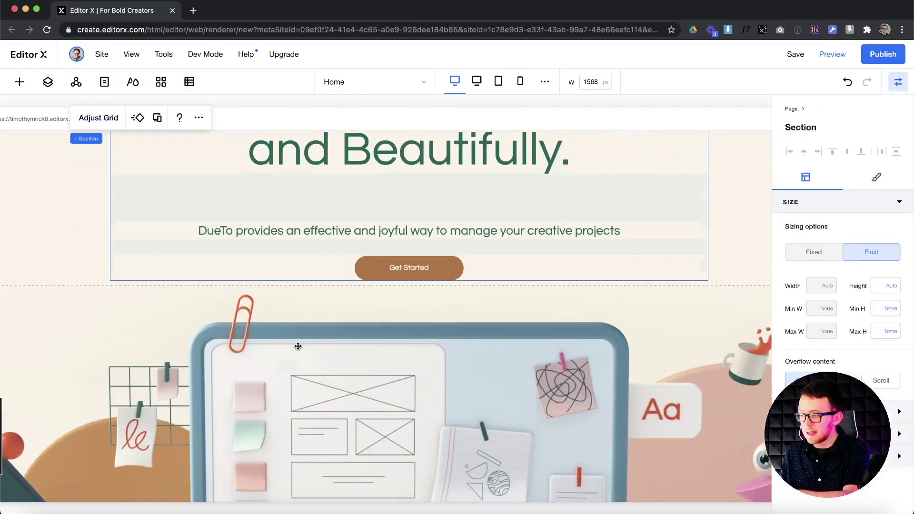
pyautogui.scroll(-10, 298, 346)
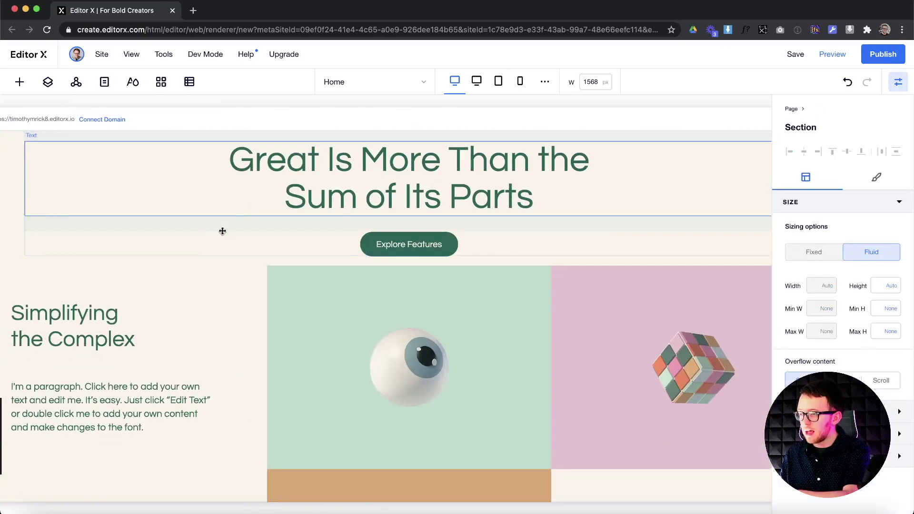
pyautogui.click(167, 316)
pyautogui.click(167, 316)
pyautogui.click(214, 366)
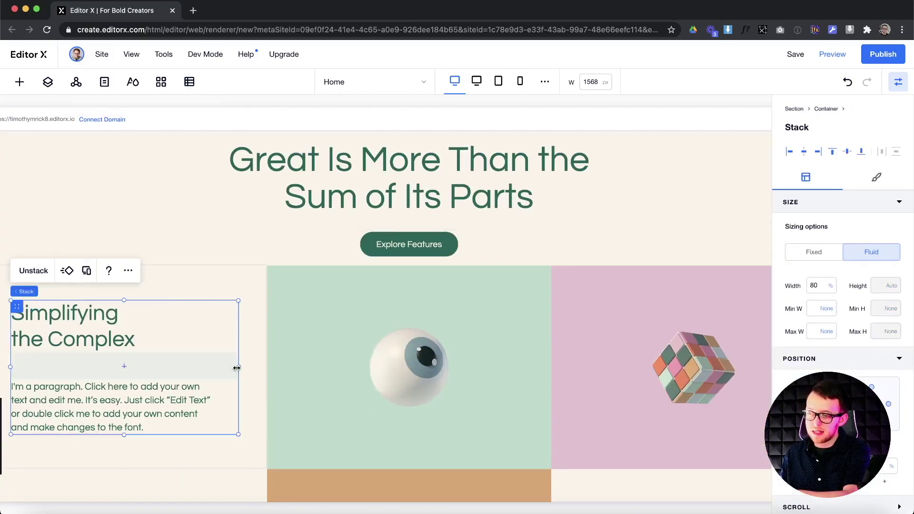
pyautogui.click(265, 379)
pyautogui.click(373, 386)
pyautogui.click(515, 376)
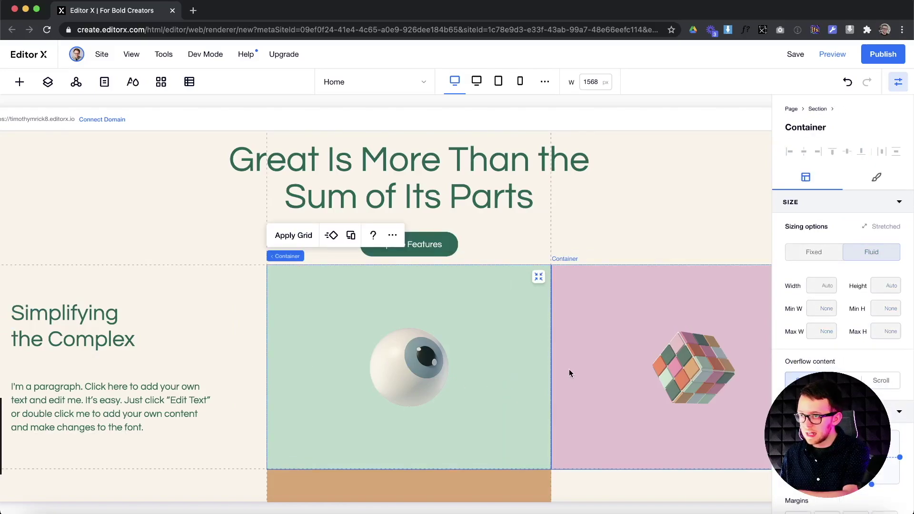
pyautogui.click(569, 370)
pyautogui.scroll(-3, 186, 351)
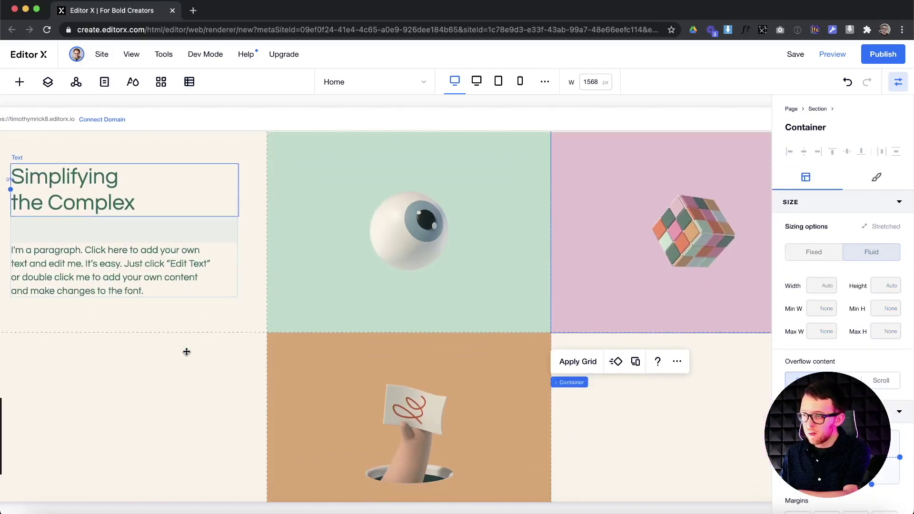
pyautogui.scroll(-3, 263, 375)
pyautogui.click(536, 350)
pyautogui.click(549, 356)
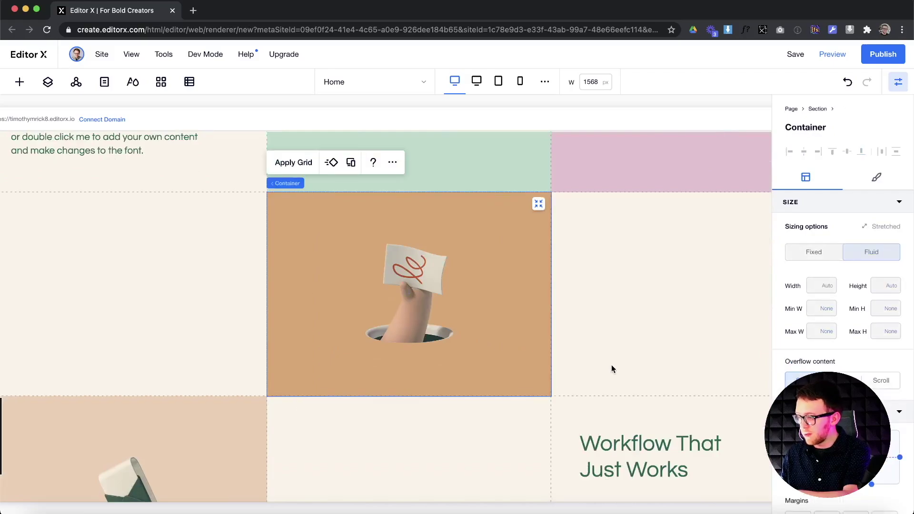
pyautogui.scroll(-6, 612, 369)
pyautogui.scroll(15, 561, 315)
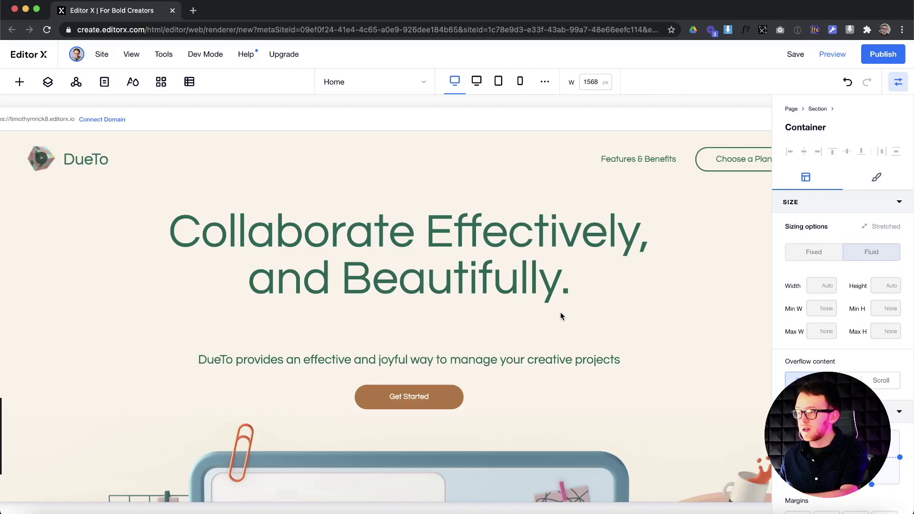
# - Select the Get Started button, undoing an accidental move, and duplicate it
pyautogui.click(501, 251)
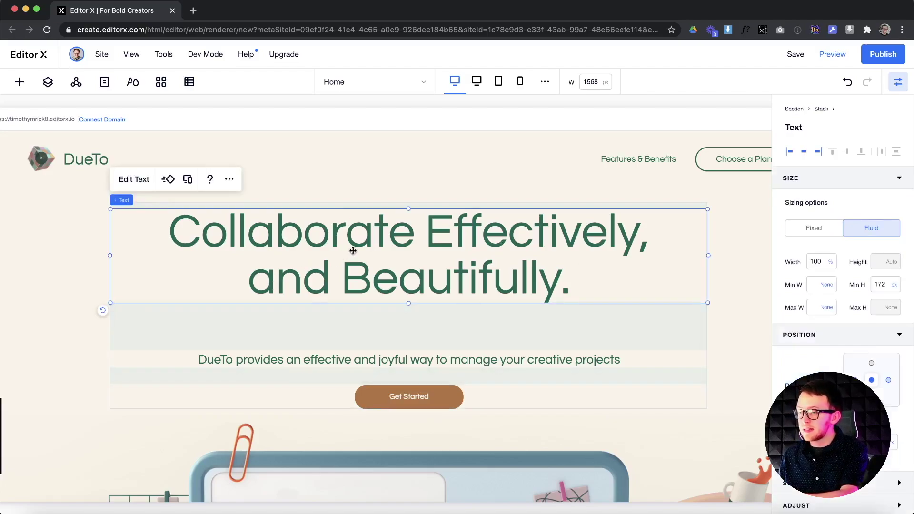
pyautogui.click(424, 398)
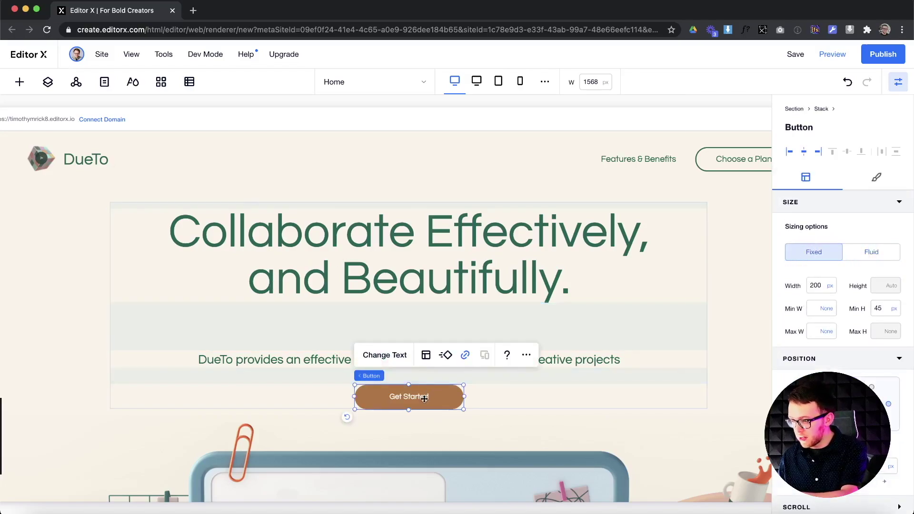
pyautogui.press('super+z')
pyautogui.press('super+z')
pyautogui.press('super+z')
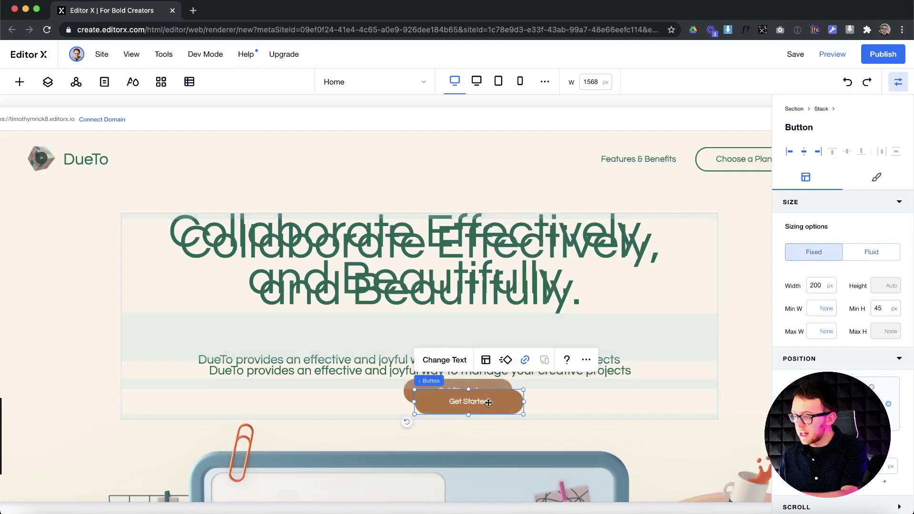
pyautogui.click(485, 398)
pyautogui.rightClick(484, 398)
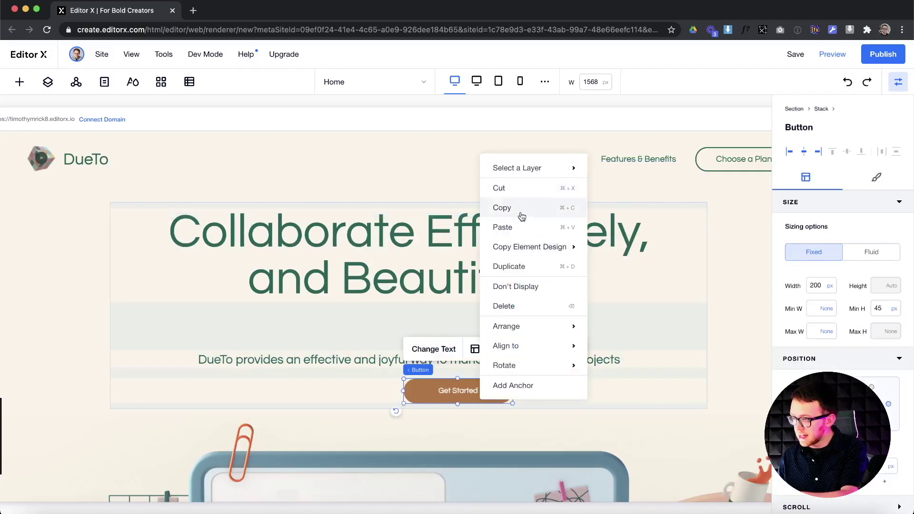
pyautogui.click(516, 267)
# - Arrange the original and copied Get Started buttons side by side beneath the hero subtitle
pyautogui.moveTo(486, 426); pyautogui.dragTo(585, 392)
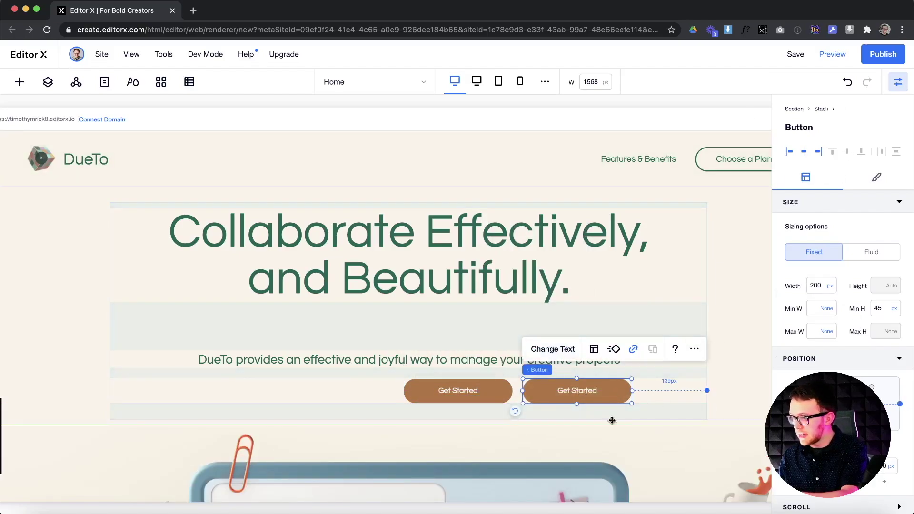
pyautogui.moveTo(469, 394); pyautogui.dragTo(364, 391)
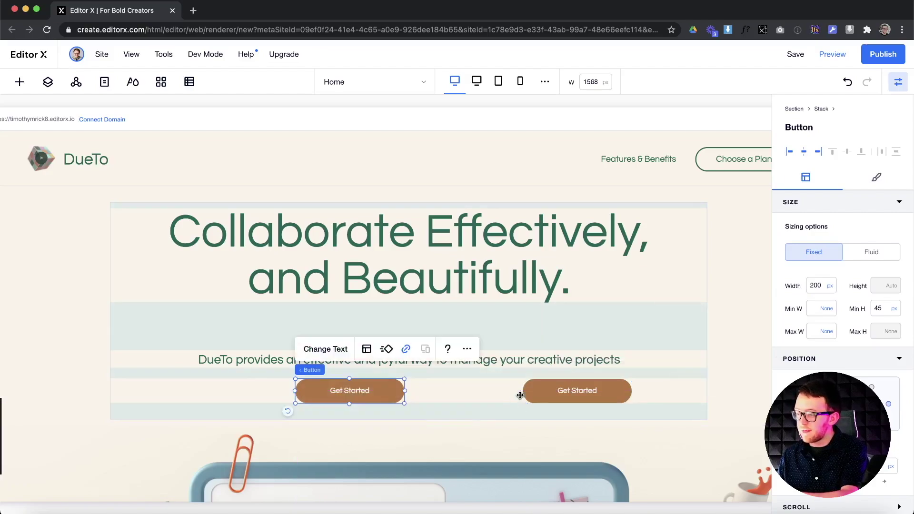
pyautogui.click(527, 399)
pyautogui.moveTo(477, 395)
pyautogui.mouseDown()
pyautogui.moveTo(463, 390)
pyautogui.moveTo(476, 394)
pyautogui.mouseUp()
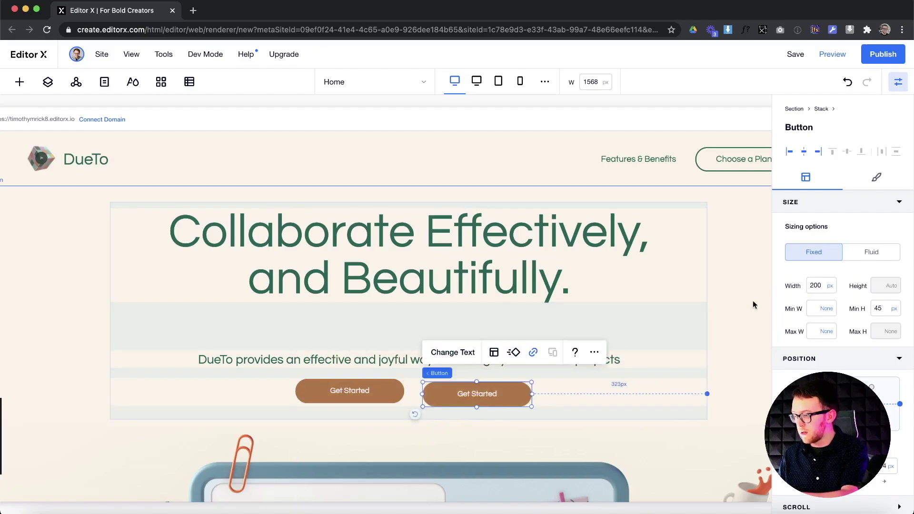
pyautogui.click(742, 243)
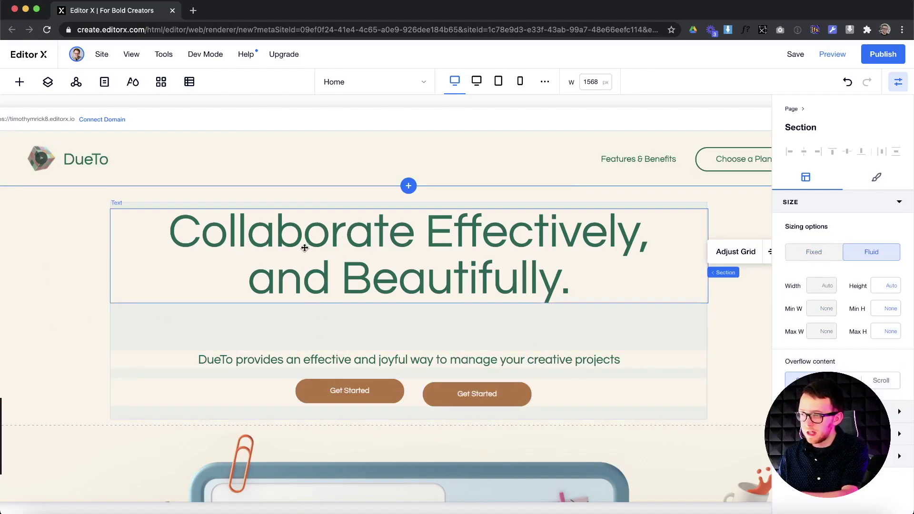
pyautogui.click(209, 230)
# - Highlight the hero heading text, then browse the left panels to open Typography Themes
pyautogui.doubleClick(209, 230)
pyautogui.click(177, 225)
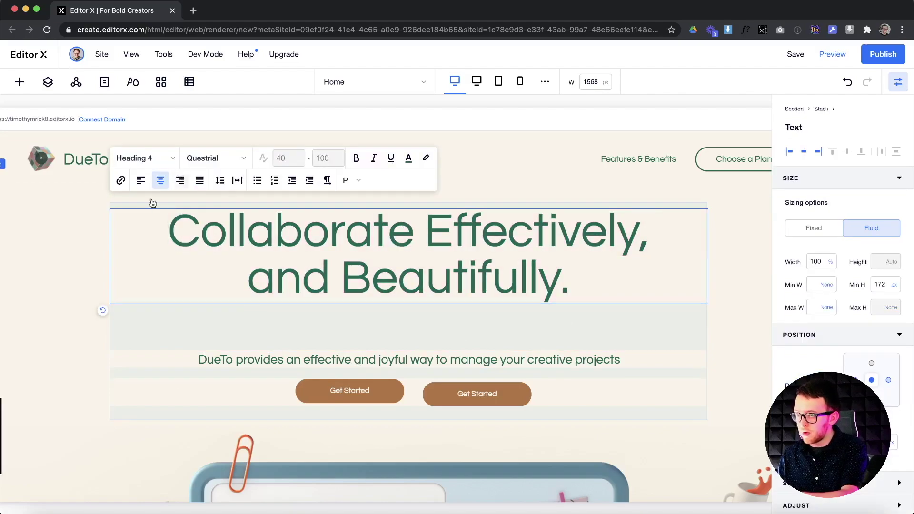
pyautogui.moveTo(161, 221); pyautogui.dragTo(620, 298)
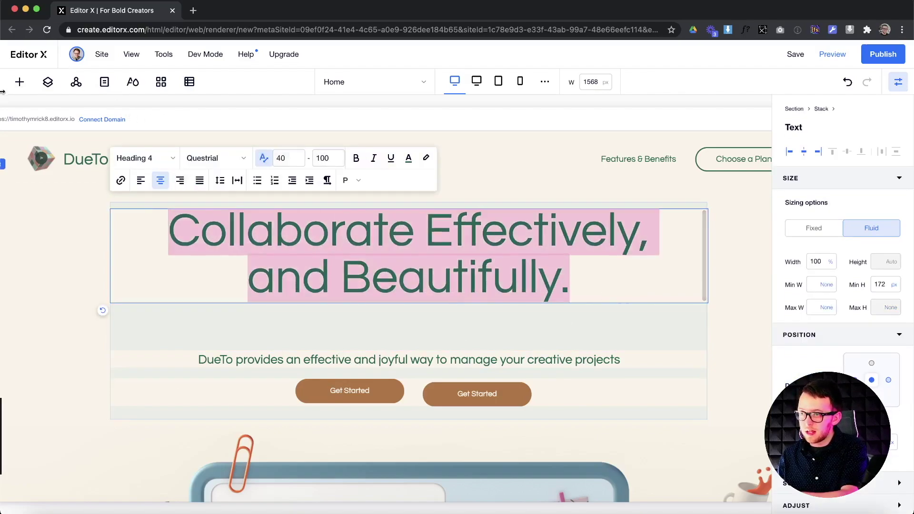
pyautogui.click(48, 83)
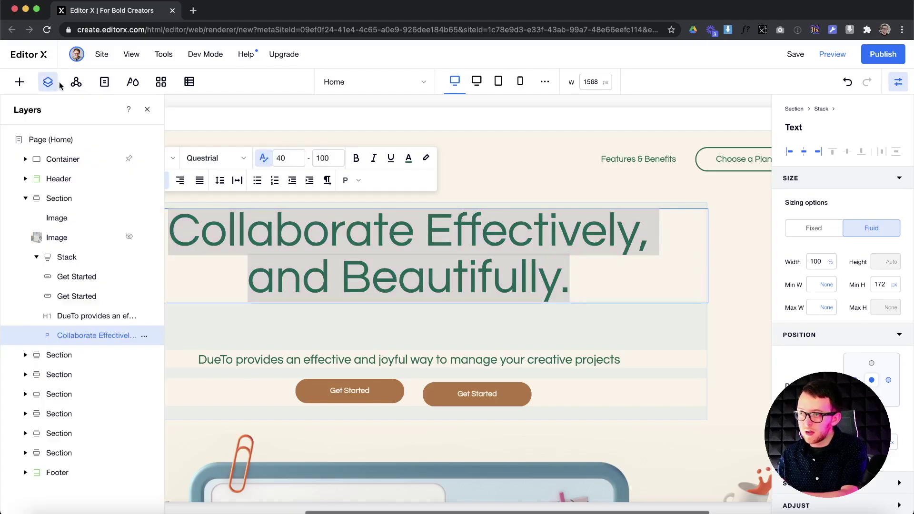
pyautogui.click(76, 81)
pyautogui.click(104, 82)
pyautogui.click(133, 81)
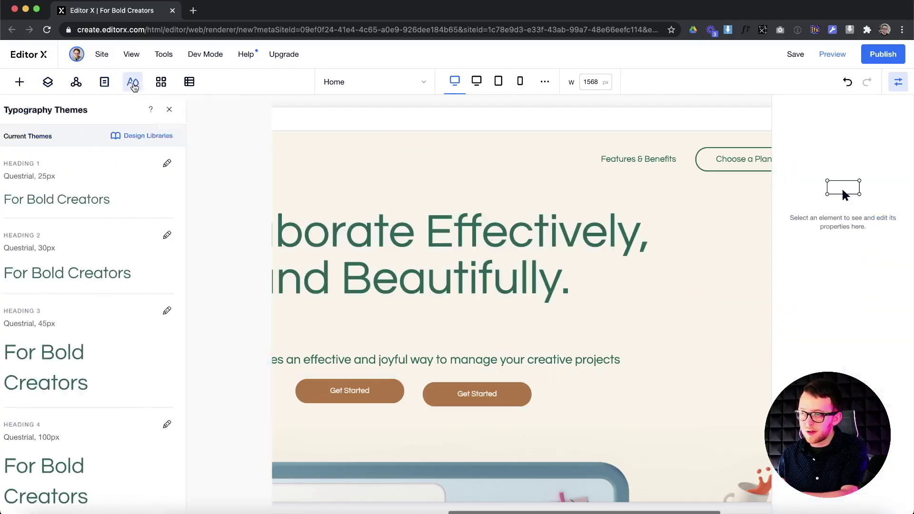
# - Inspect the Heading 1 theme preview and close its editor without applying changes
pyautogui.click(253, 162)
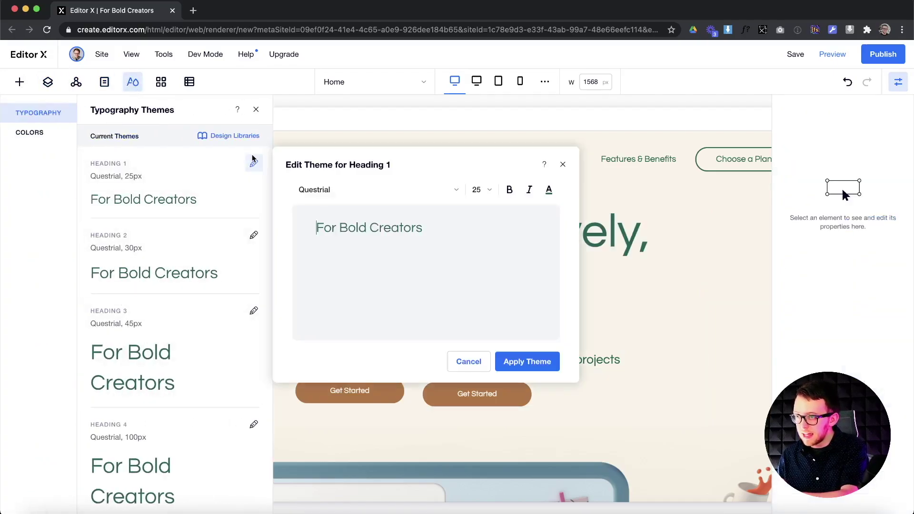
pyautogui.moveTo(486, 221); pyautogui.dragTo(282, 229)
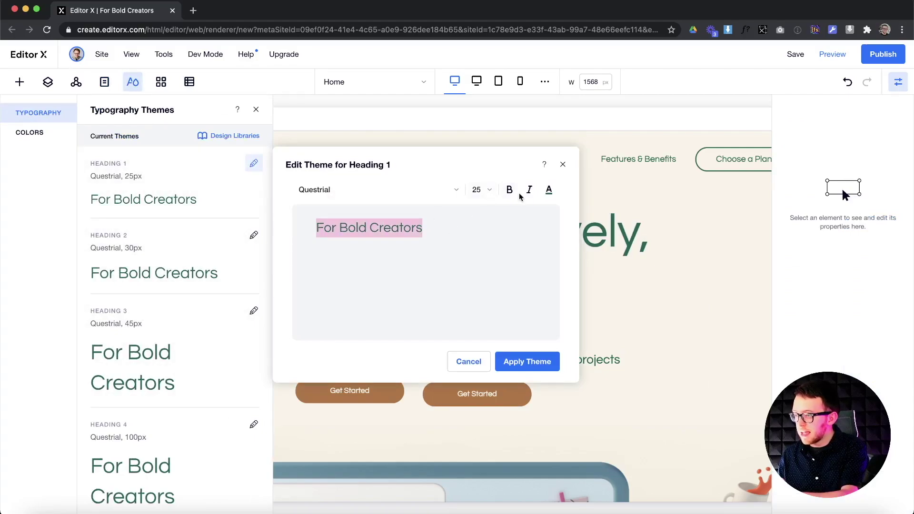
pyautogui.click(431, 235)
pyautogui.click(468, 361)
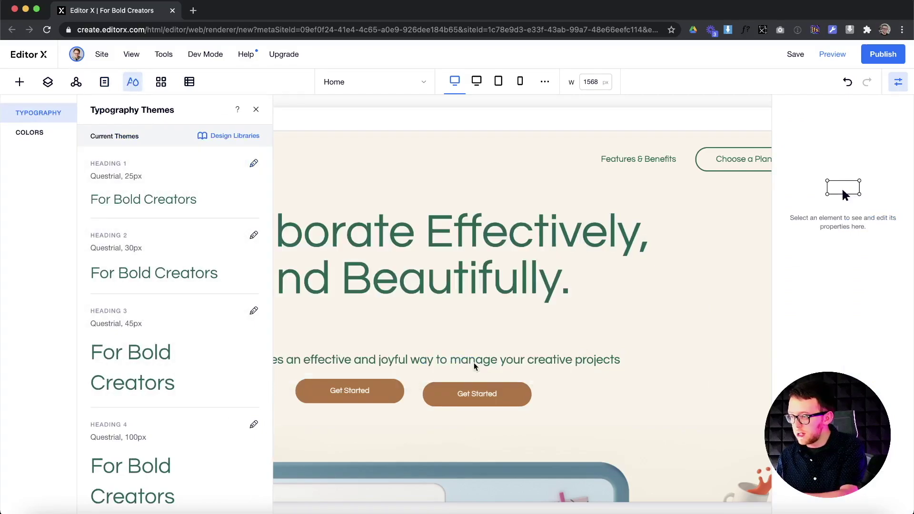
# - Re-select and highlight the hero heading text to compare it, then deselect onto the header
pyautogui.click(547, 266)
pyautogui.doubleClick(588, 288)
pyautogui.click(589, 288)
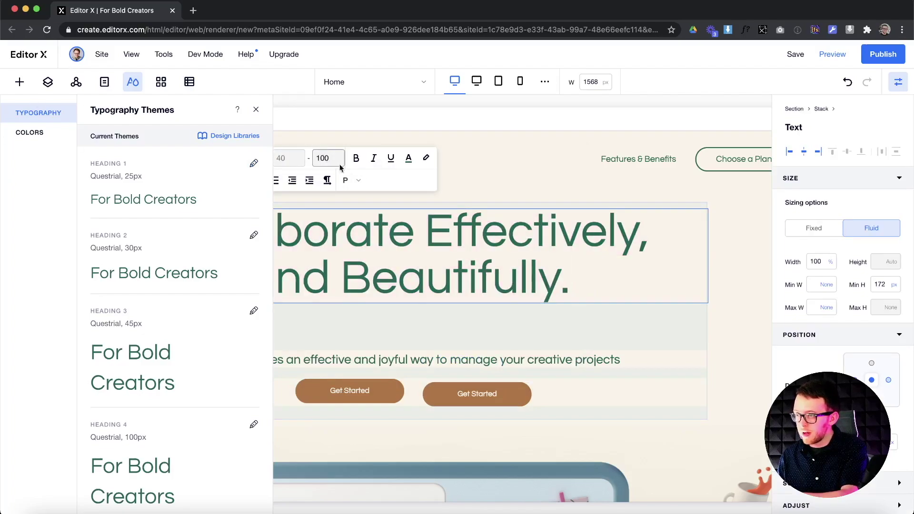
pyautogui.keyDown('shift'); pyautogui.click(411, 237); pyautogui.keyUp('shift')
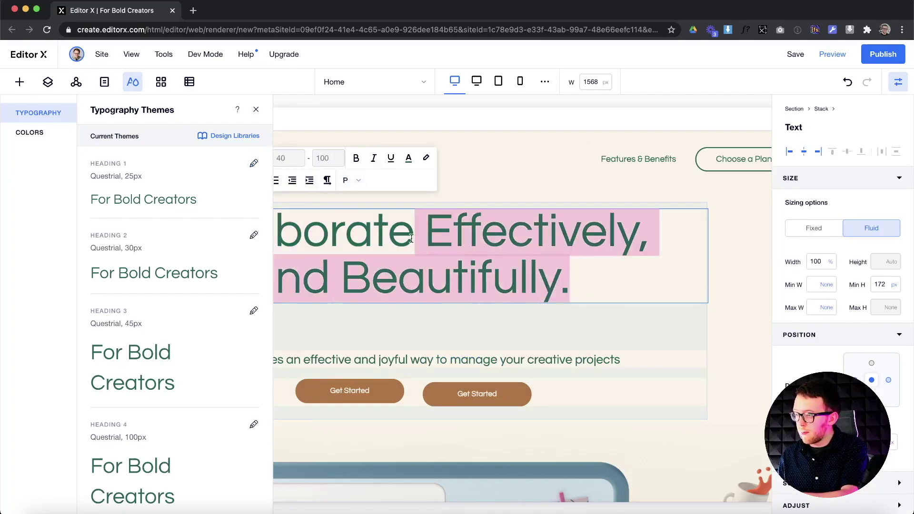
pyautogui.click(595, 174)
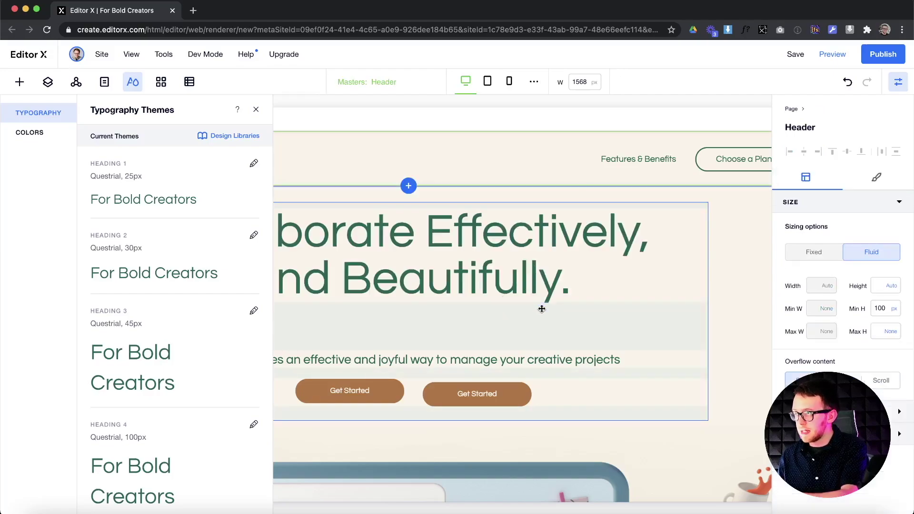
# - Enable Dev Mode, click into the Home page code, highlight the hero heading, and collapse the code editor
pyautogui.click(255, 109)
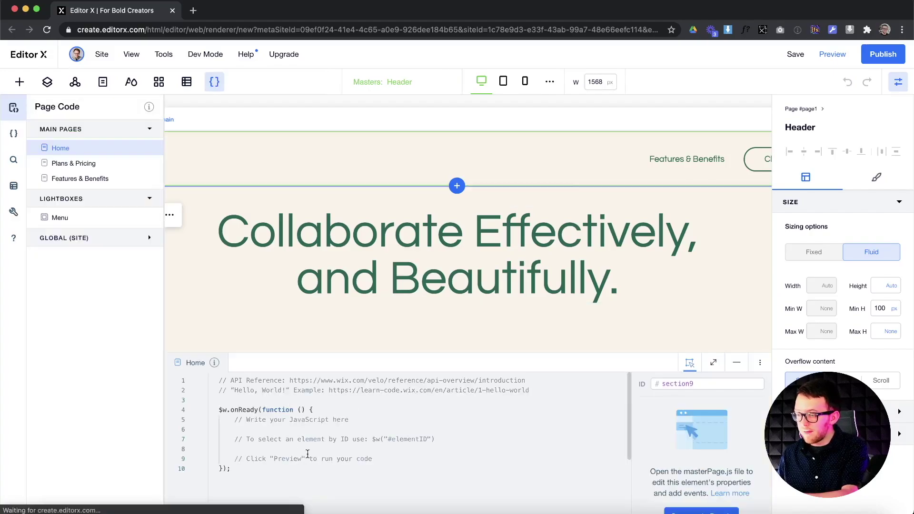
pyautogui.click(277, 438)
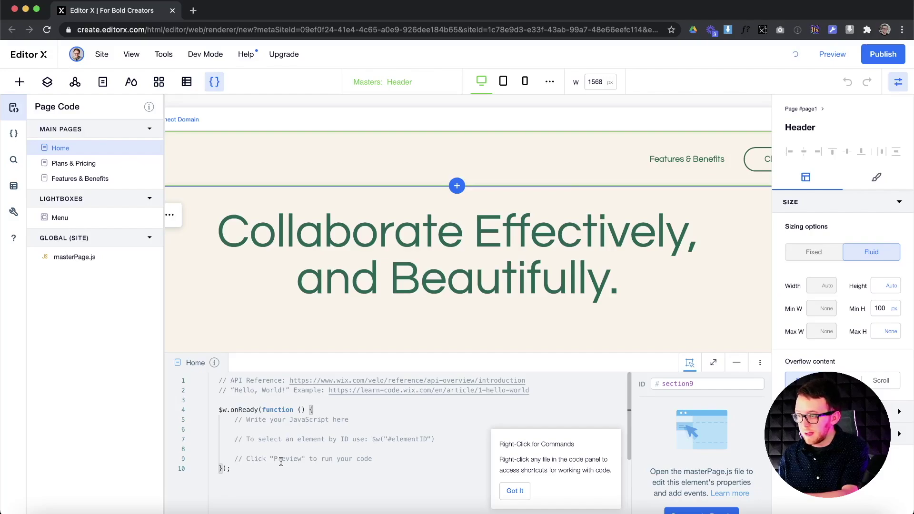
pyautogui.click(556, 263)
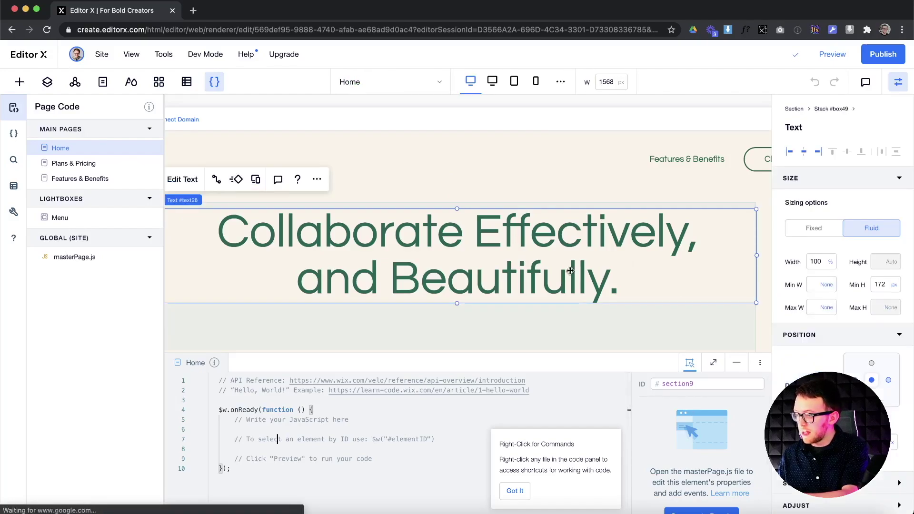
pyautogui.doubleClick(610, 286)
pyautogui.moveTo(628, 287); pyautogui.dragTo(325, 233)
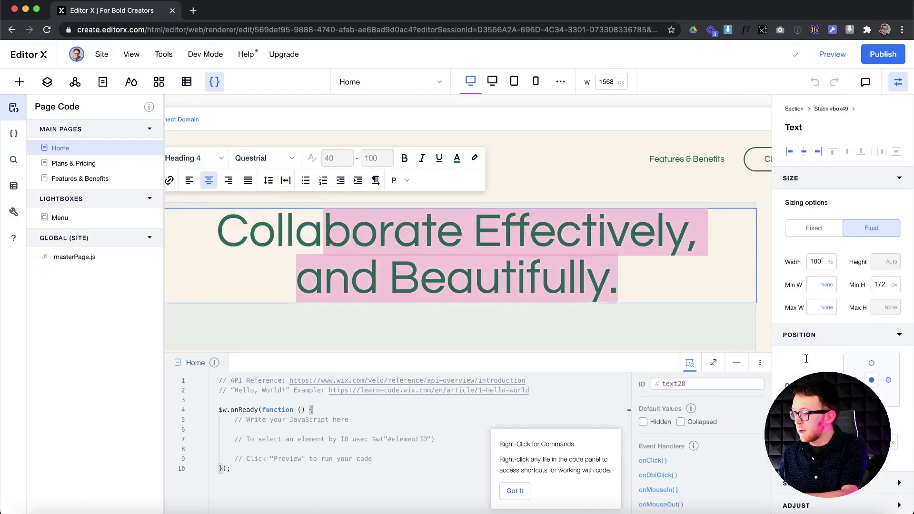
pyautogui.click(736, 362)
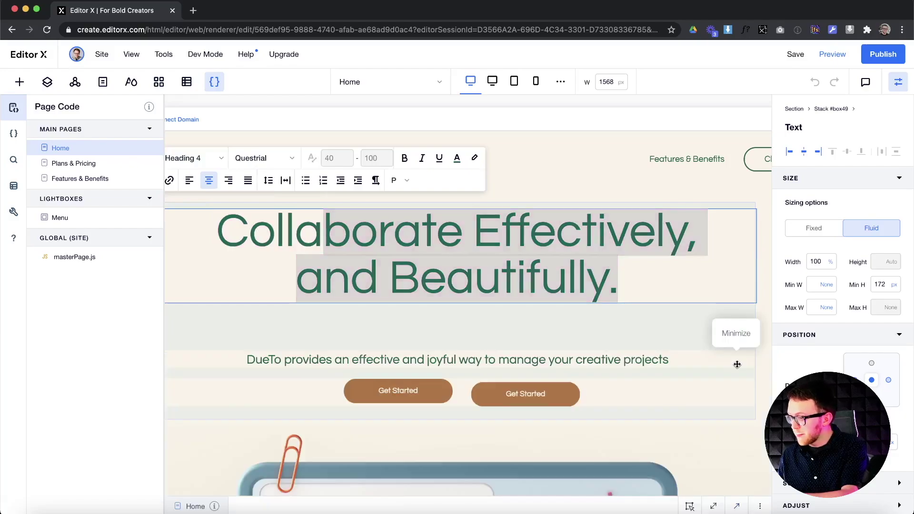
pyautogui.click(644, 292)
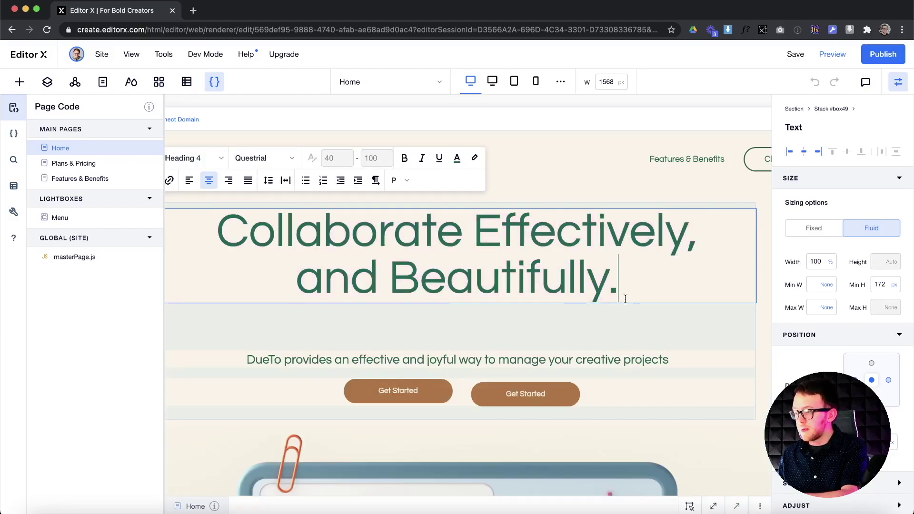
# - Scroll to the 'Great Is More Than the Sum of Its Parts' heading and highlight its text
pyautogui.scroll(-10, 594, 335)
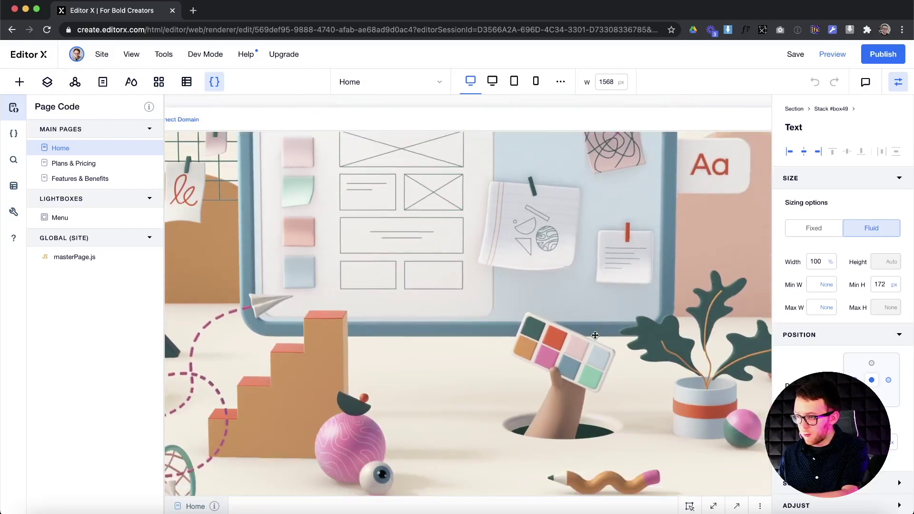
pyautogui.scroll(-10, 595, 336)
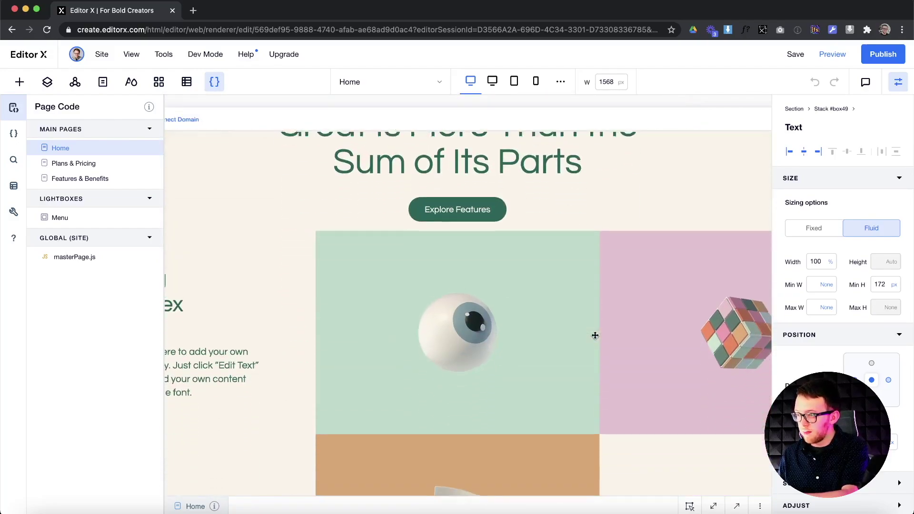
pyautogui.scroll(-5, 595, 335)
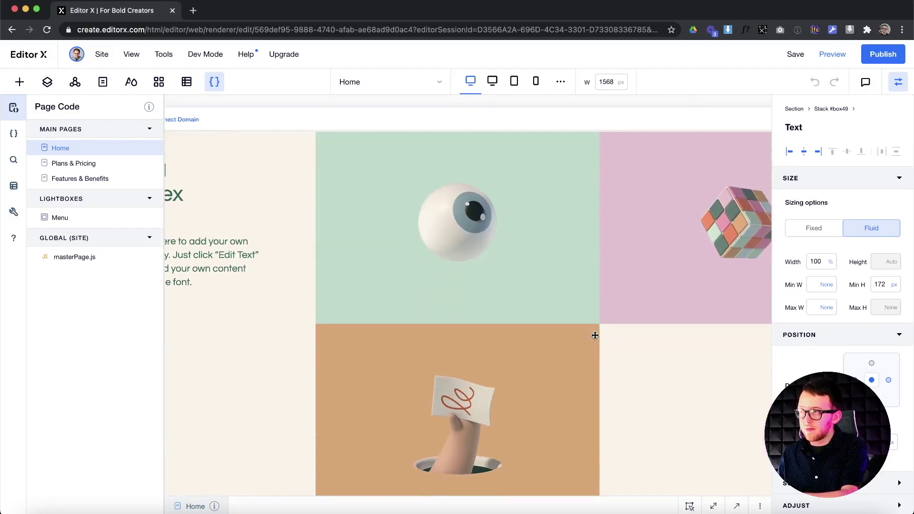
pyautogui.scroll(5, 595, 335)
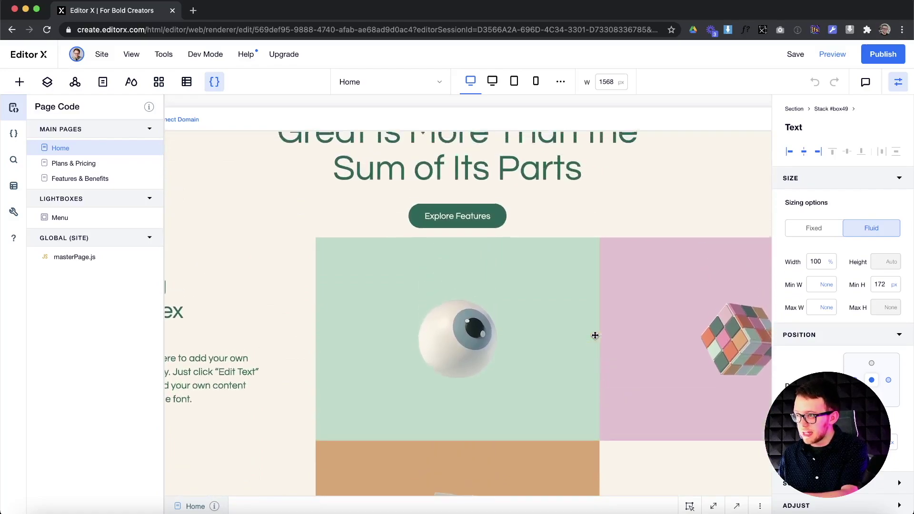
pyautogui.click(525, 273)
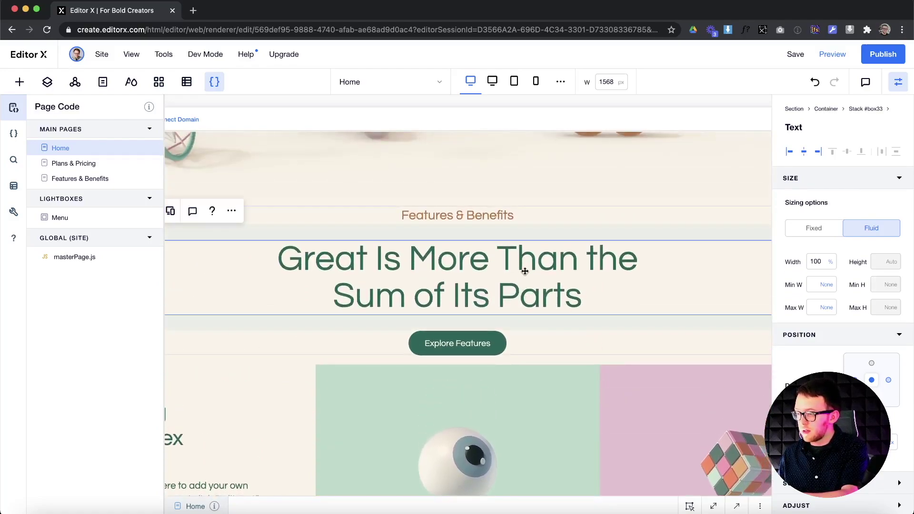
pyautogui.doubleClick(525, 273)
pyautogui.click(558, 281)
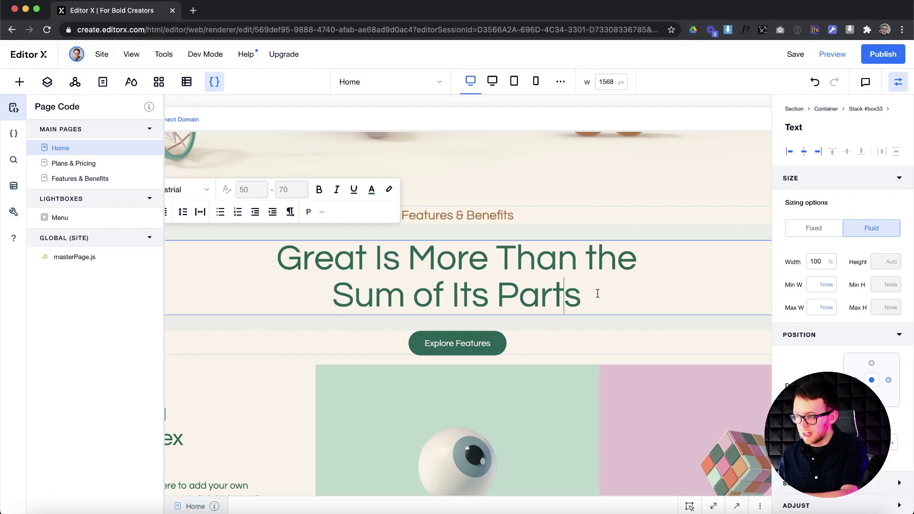
pyautogui.moveTo(598, 294); pyautogui.dragTo(275, 256)
# - Close the Page Code side panel and select the heading as a whole element
pyautogui.click(14, 108)
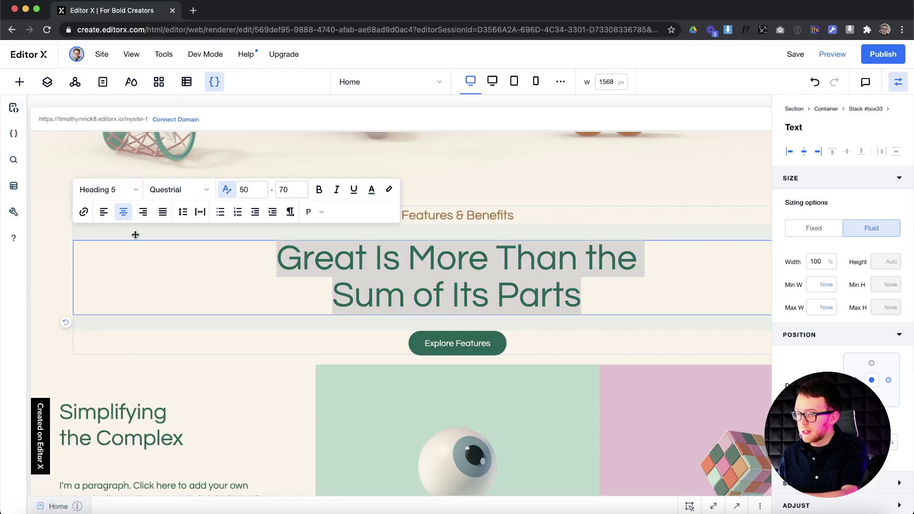
pyautogui.click(530, 186)
pyautogui.click(443, 261)
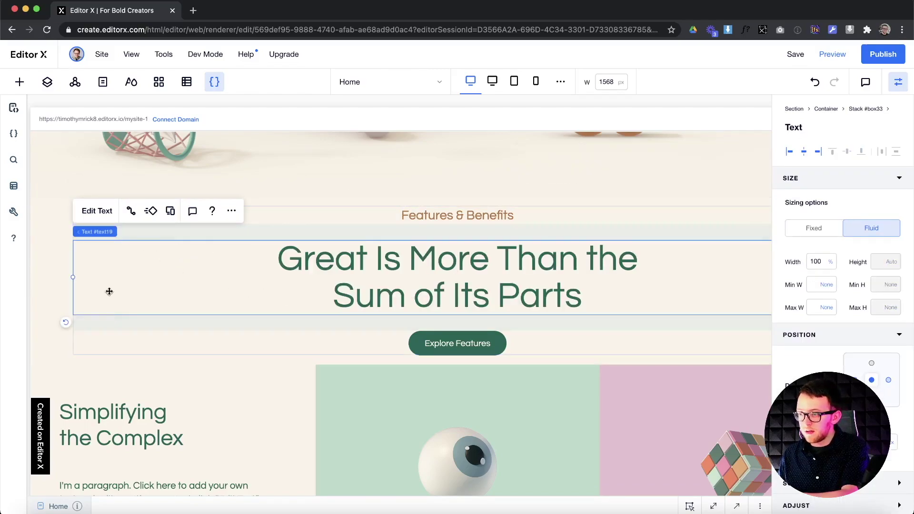
pyautogui.scroll(-3, 164, 298)
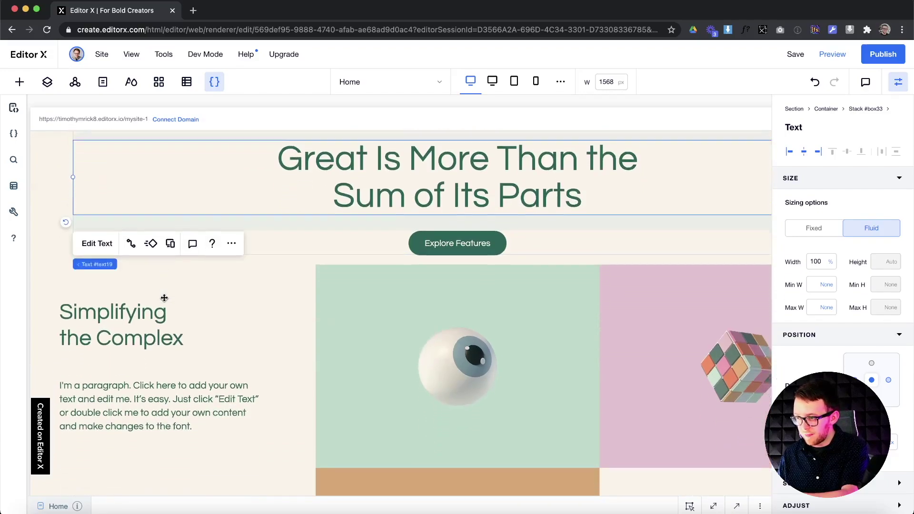
pyautogui.scroll(-8, 164, 298)
pyautogui.click(492, 310)
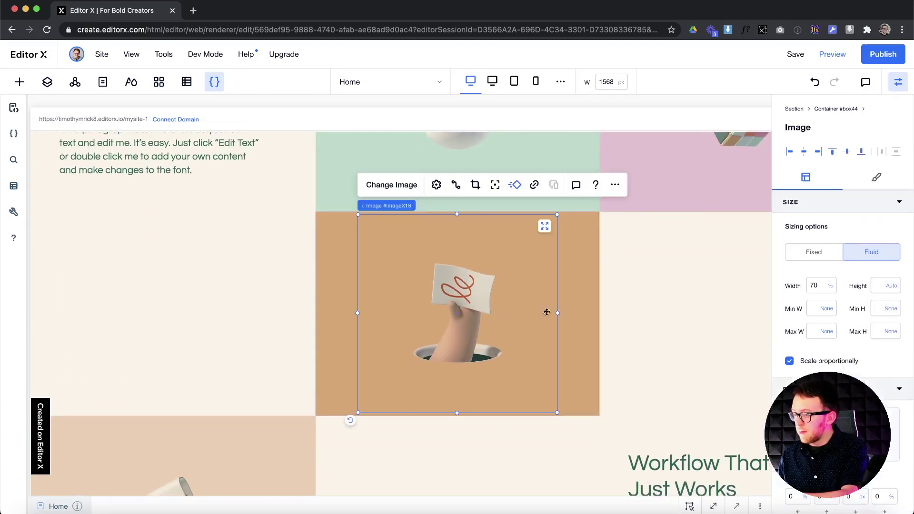
pyautogui.click(575, 314)
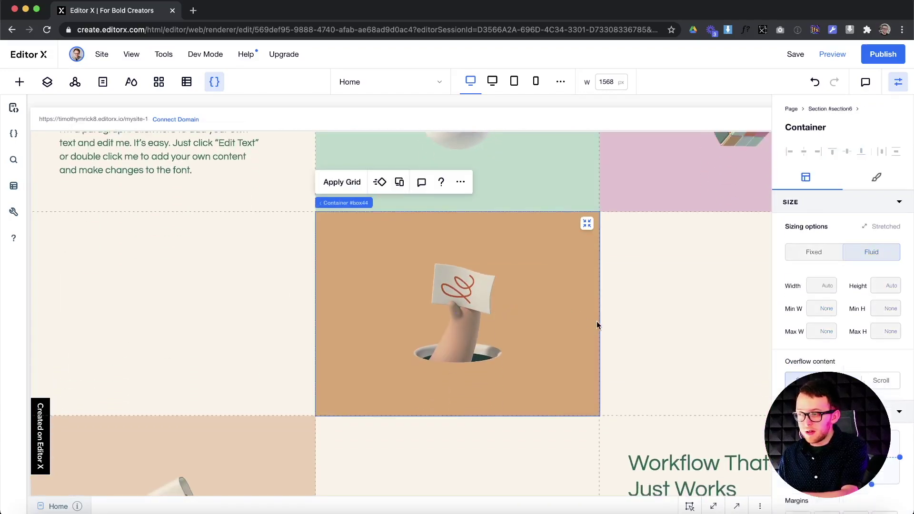
pyautogui.scroll(4, 596, 321)
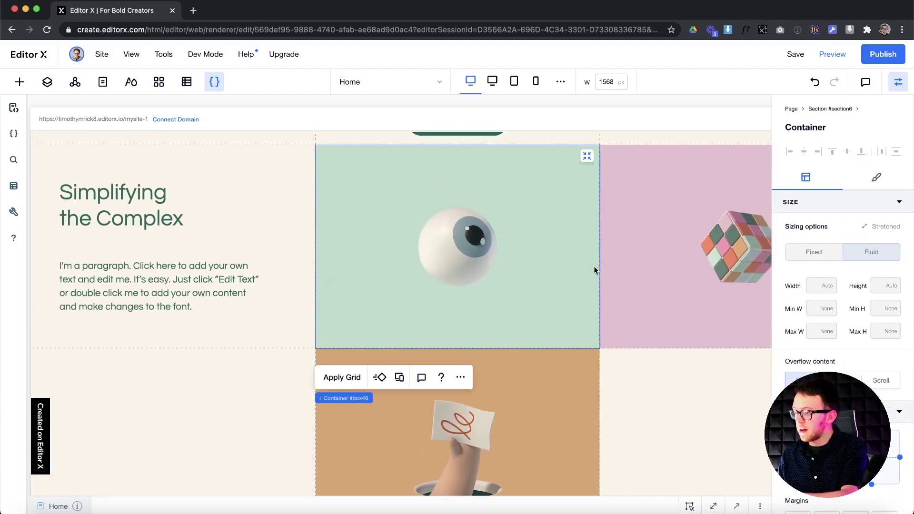
pyautogui.click(631, 265)
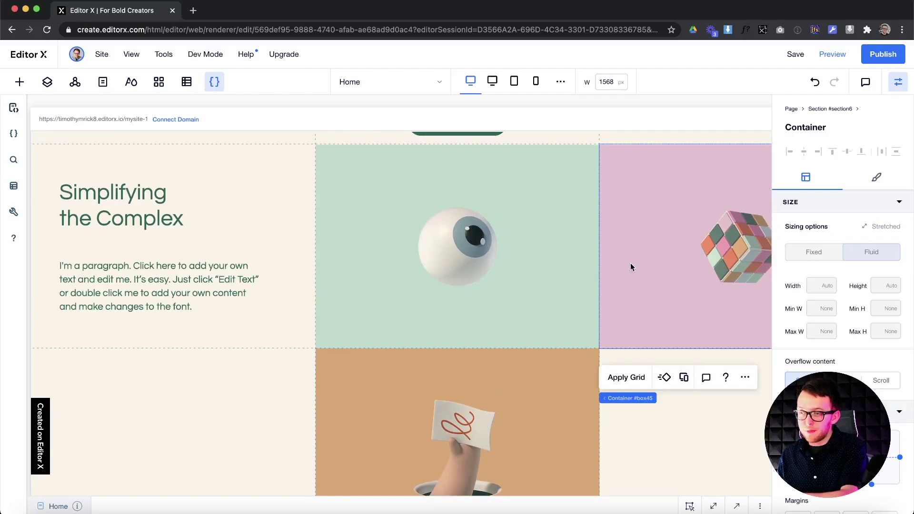
pyautogui.scroll(3, 630, 266)
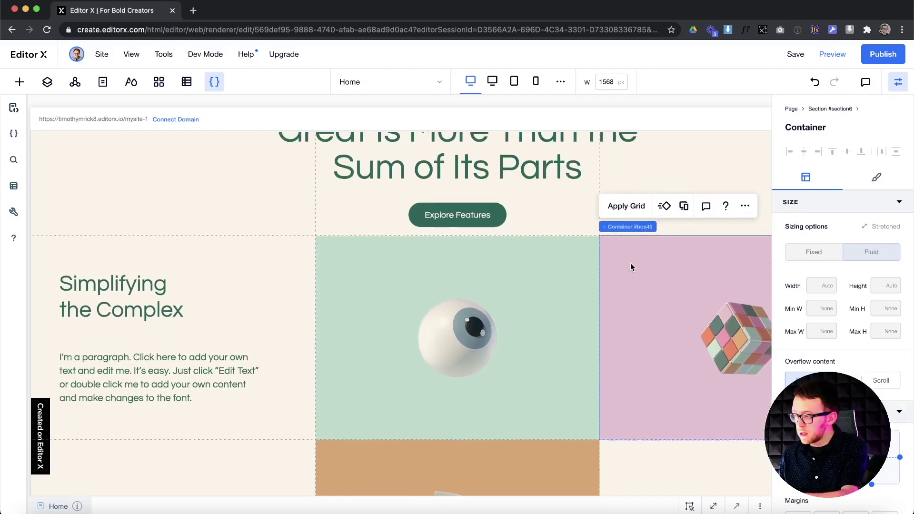
pyautogui.scroll(15, 630, 262)
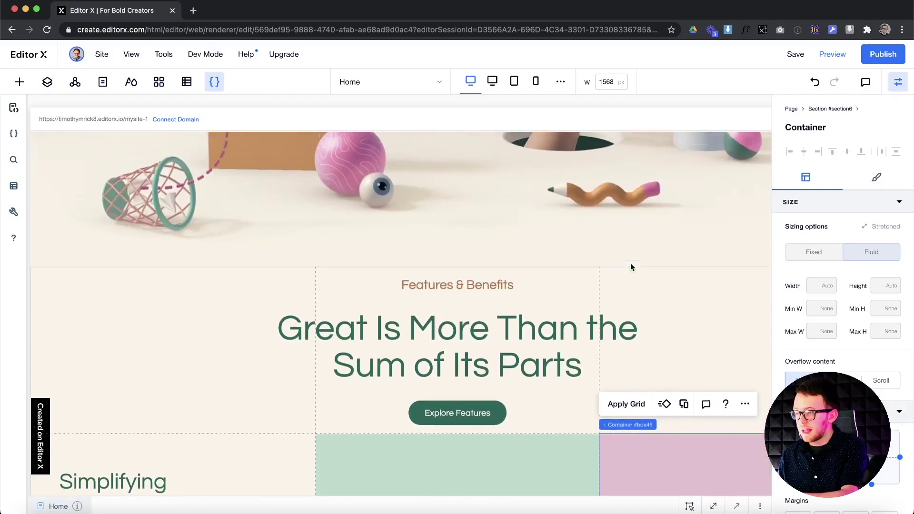